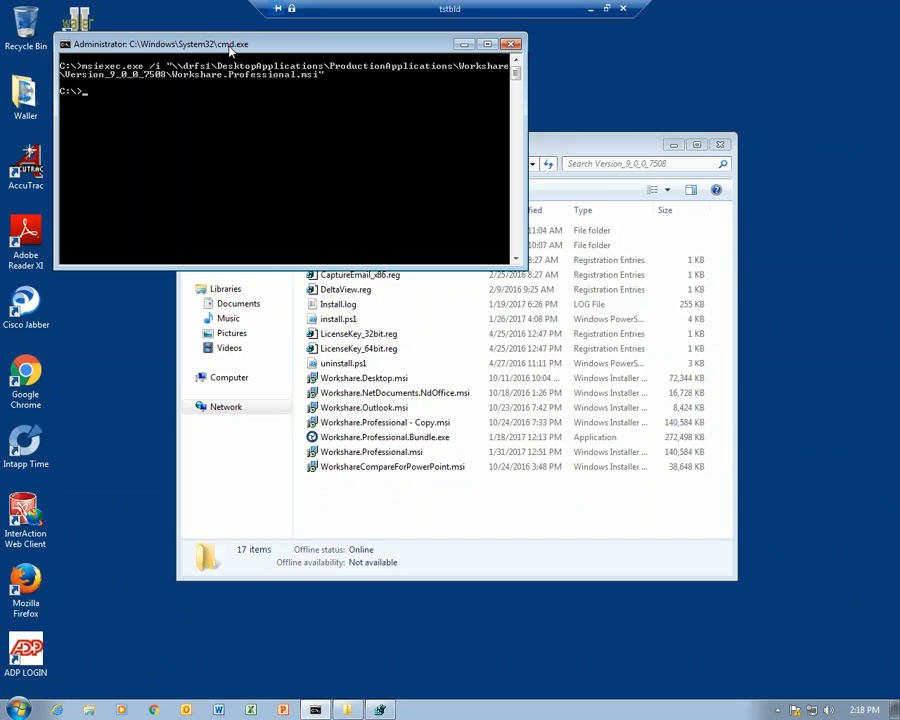
# Rerun the previous msiexec command for Workshare.Professional.msi, accept the agreement and default destination folder, and advance the wizard to Module Selection
pyautogui.press('Up')
pyautogui.press('Return')
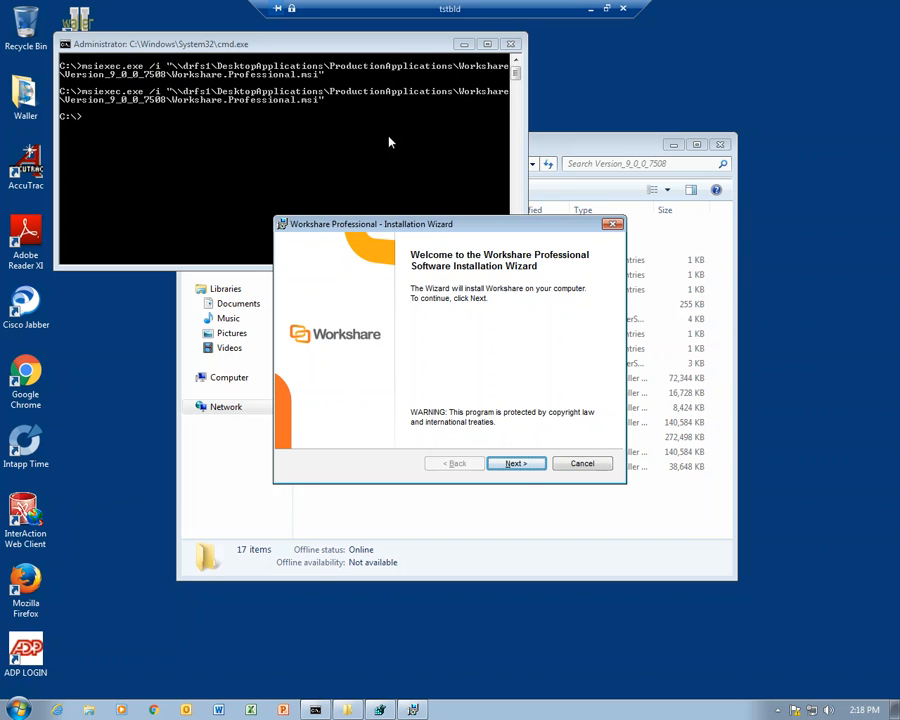
pyautogui.click(527, 467)
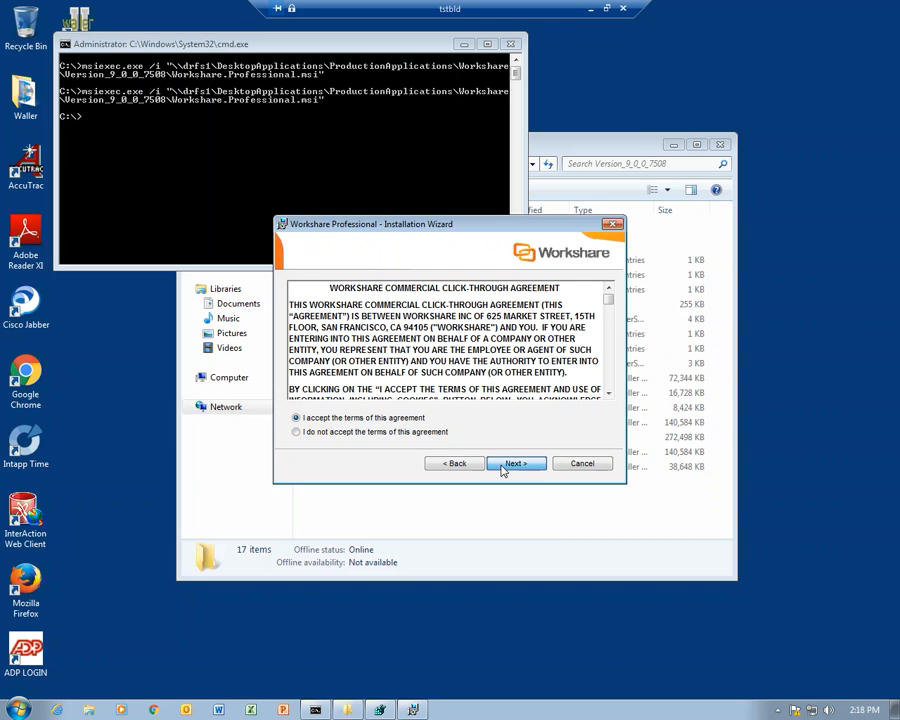
pyautogui.click(527, 467)
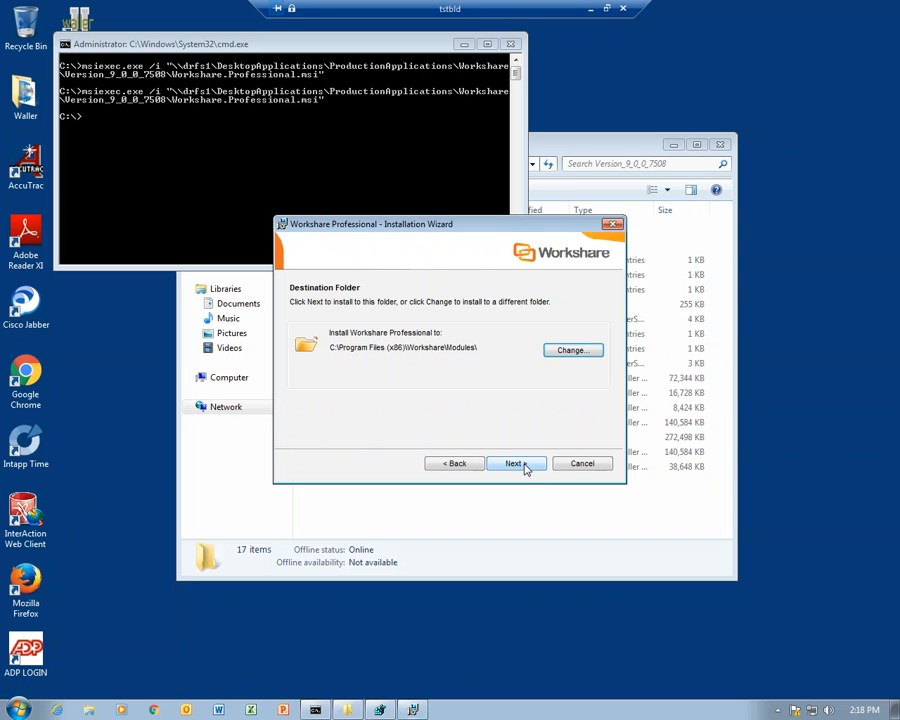
pyautogui.click(524, 466)
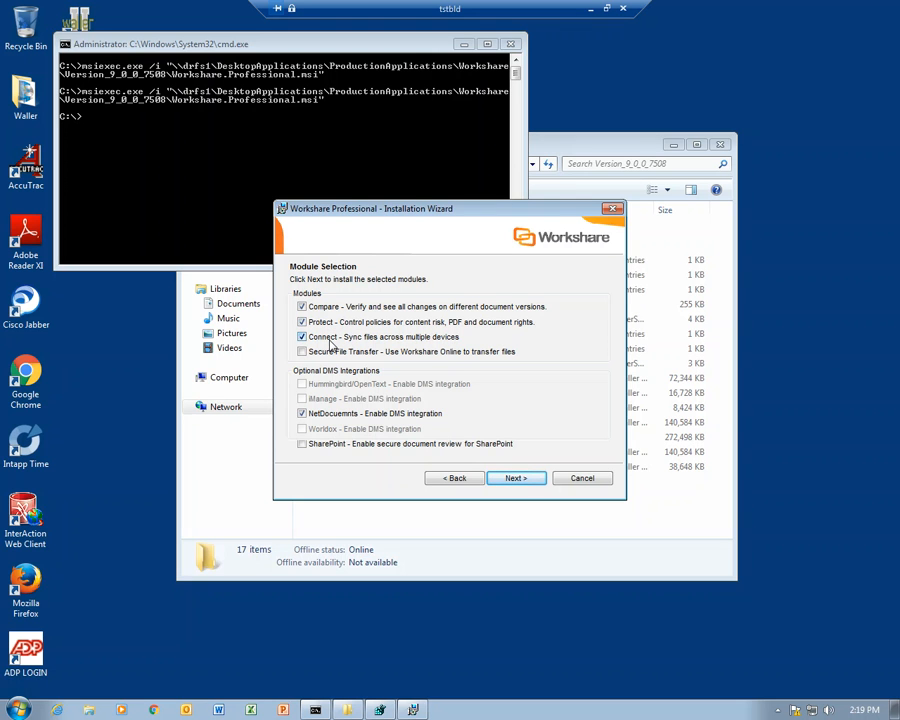
# Cancel the Workshare Professional installation and exit the wizard
pyautogui.click(591, 480)
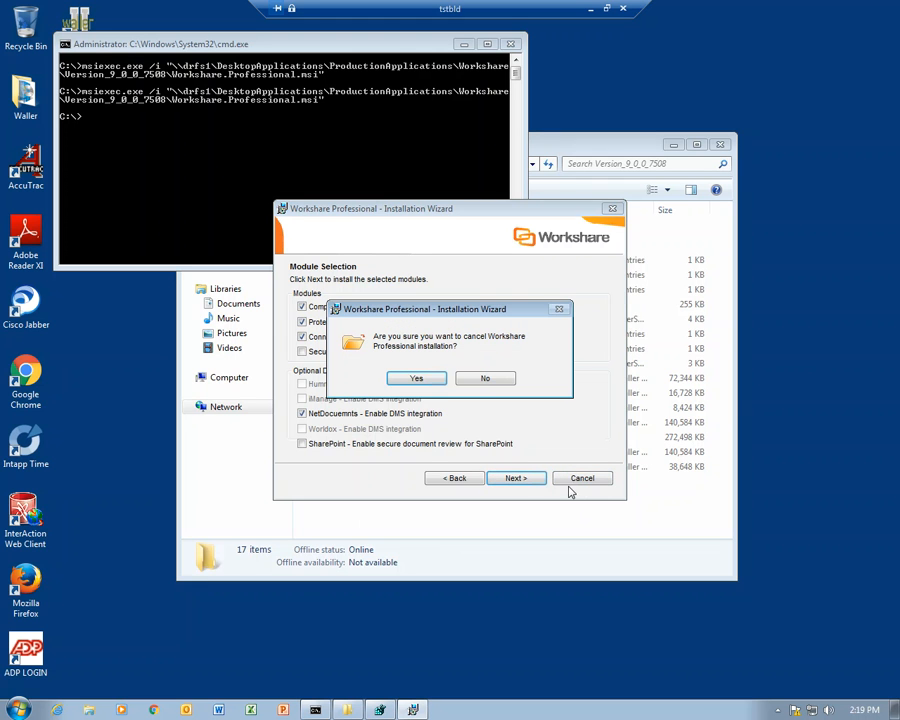
pyautogui.click(416, 378)
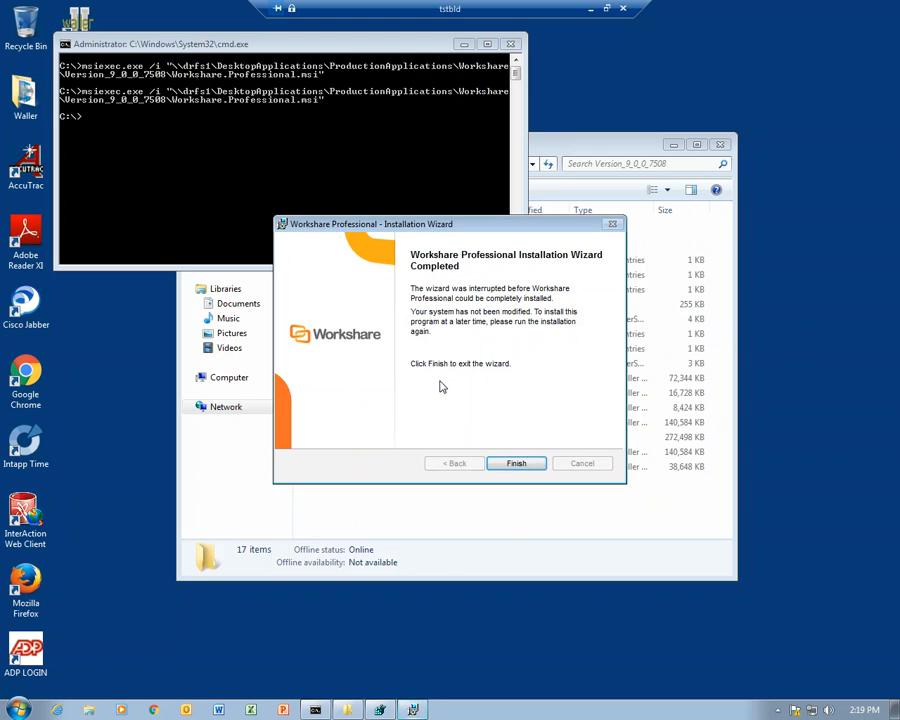
pyautogui.click(516, 462)
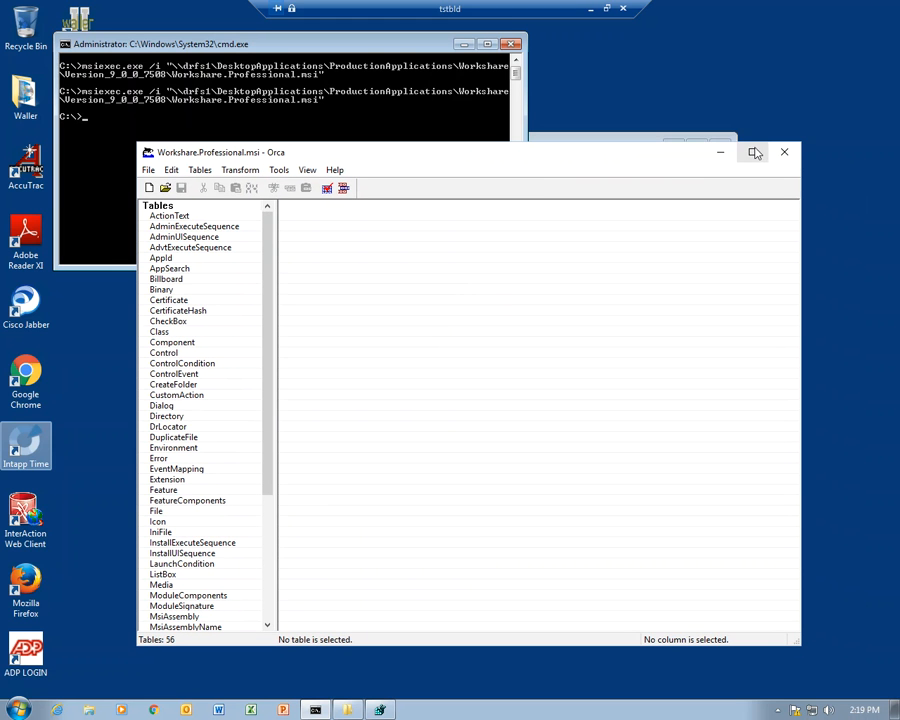
# Switch to Orca with Workshare.Professional.msi loaded, maximize it, and display the ActionText table without running a search
pyautogui.click(753, 153)
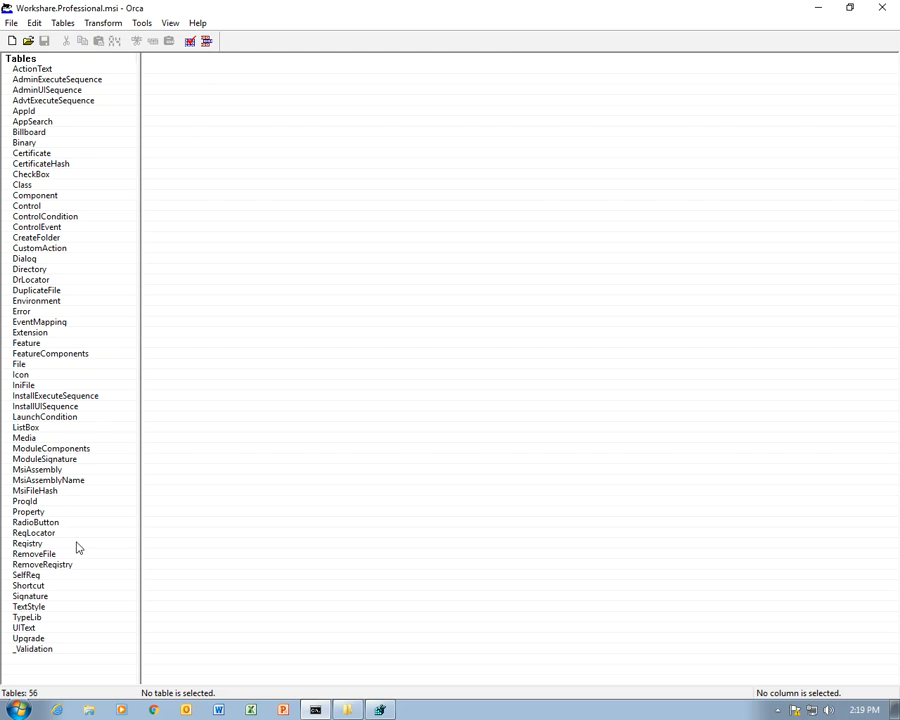
pyautogui.click(38, 69)
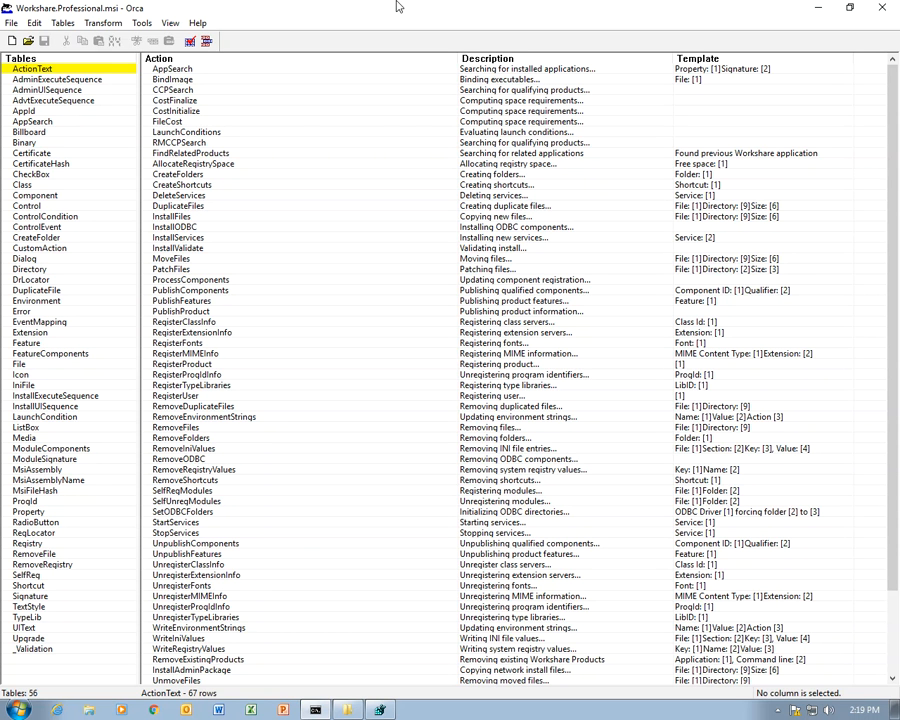
pyautogui.hotkey('ctrl', 'f')
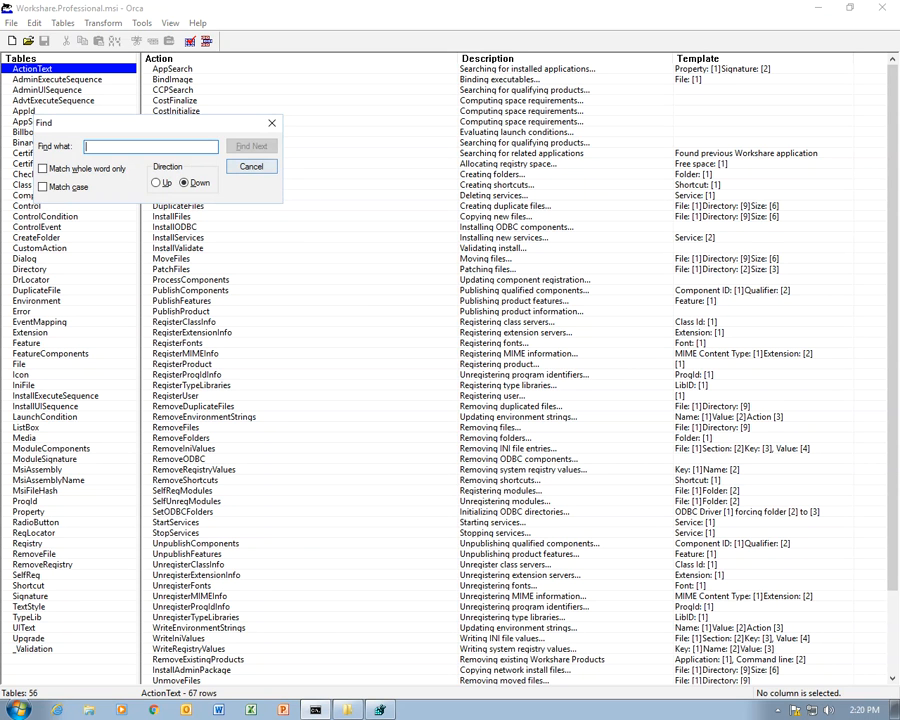
pyautogui.click(251, 166)
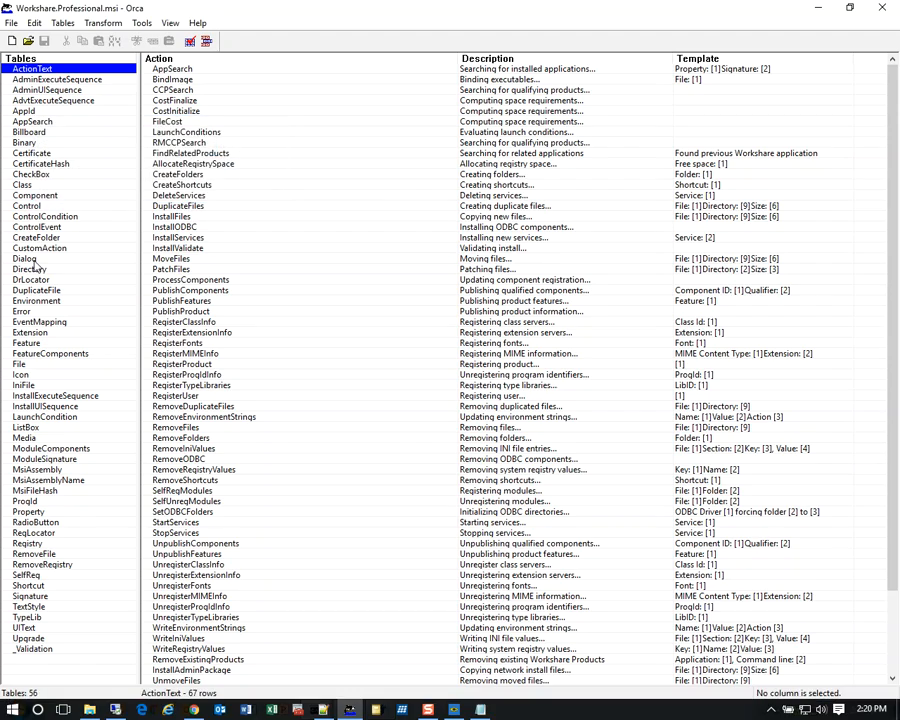
# Display the Control table, widen its Property column, and select the word "Connect" in the CheckBoxConnect row's property name
pyautogui.click(27, 206)
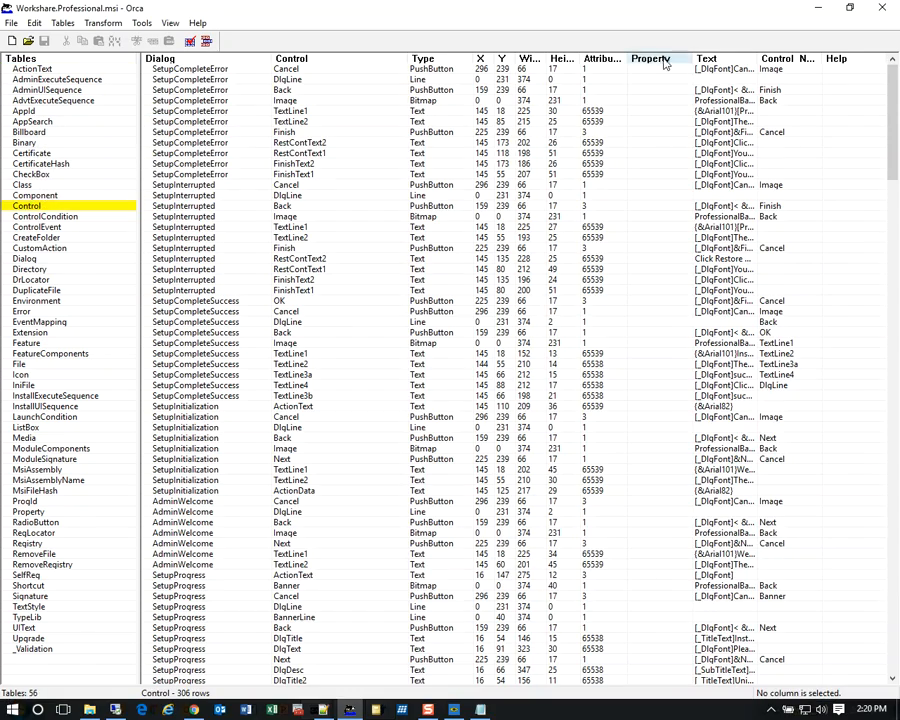
pyautogui.click(897, 230)
pyautogui.moveTo(897, 230); pyautogui.dragTo(897, 607)
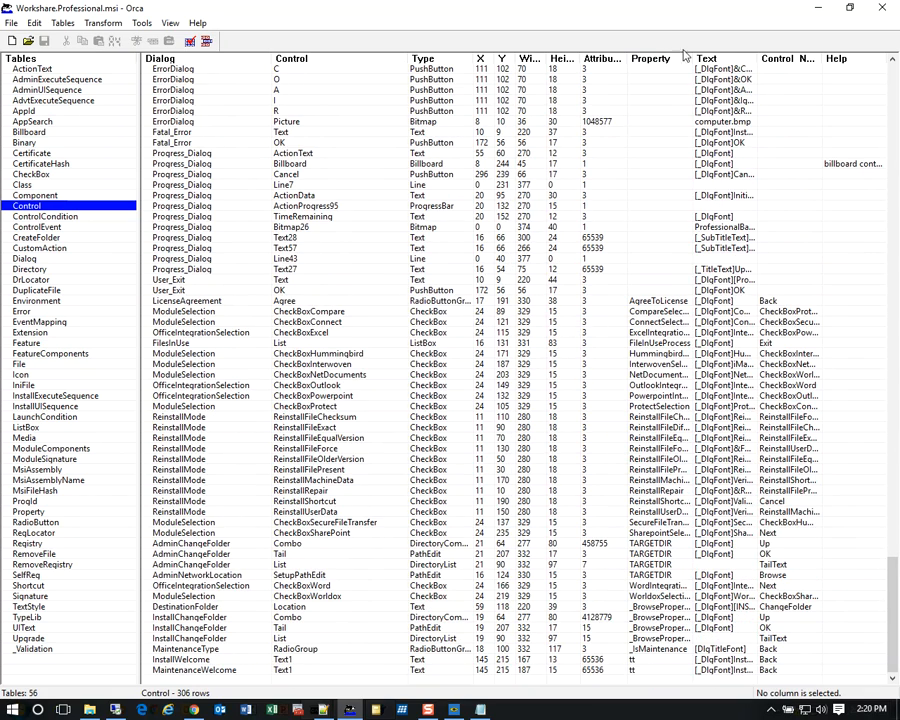
pyautogui.moveTo(691, 58); pyautogui.dragTo(745, 59)
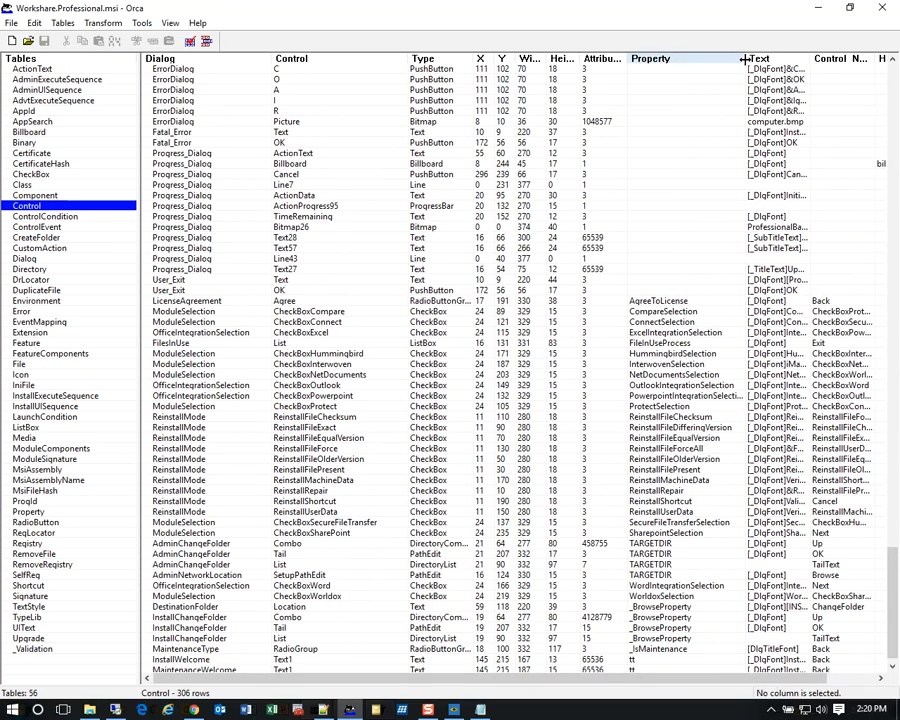
pyautogui.click(683, 324)
pyautogui.click(683, 324)
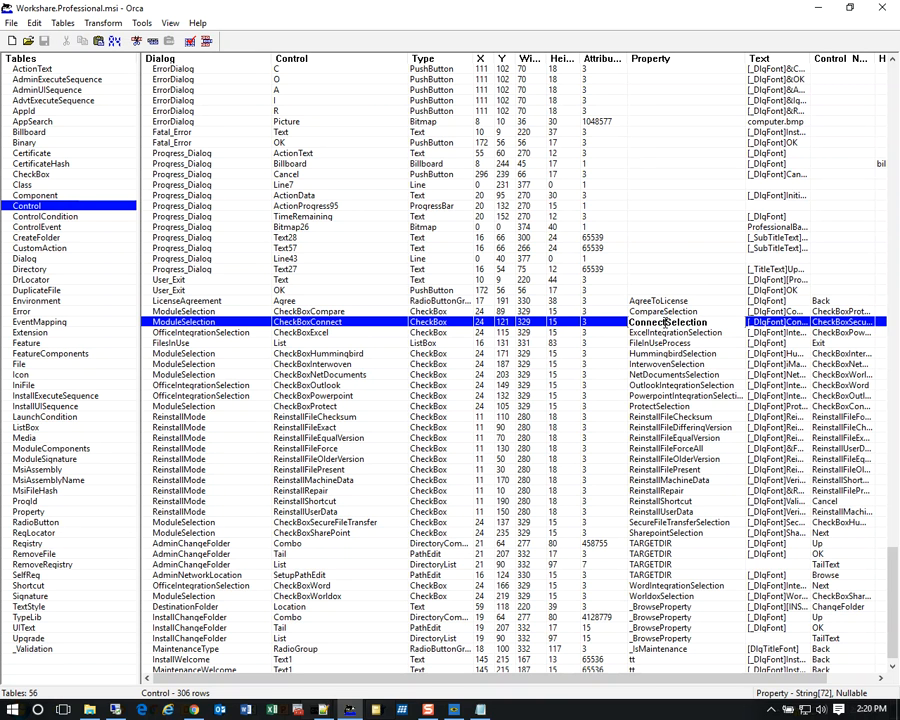
pyautogui.moveTo(666, 323); pyautogui.dragTo(603, 330)
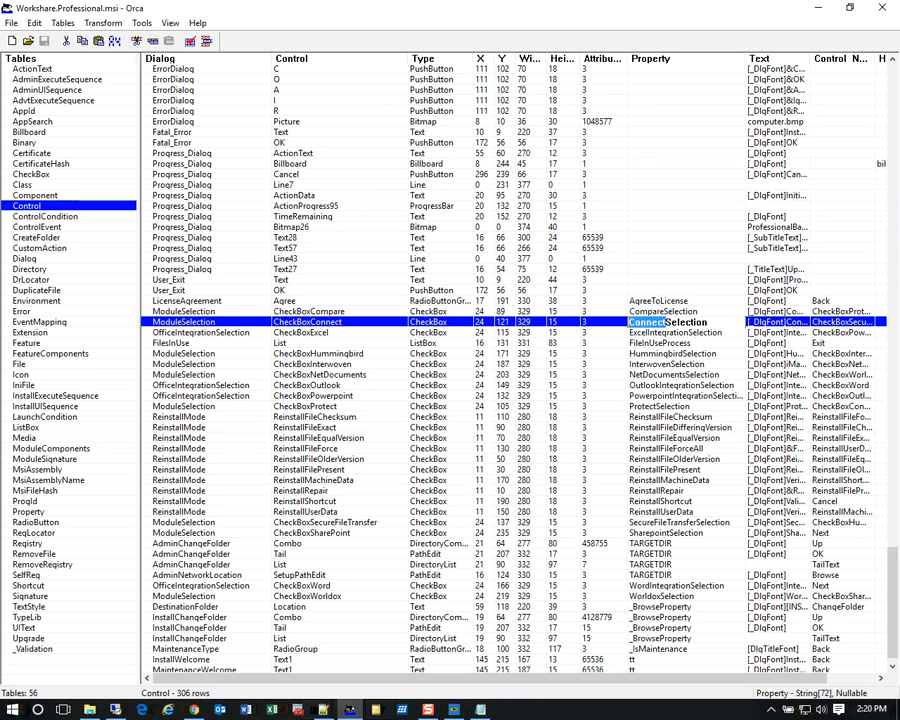
# Search the tables for "Connect", starting from the first ActionText row, and continue to the match in the CheckBox table
pyautogui.click(35, 68)
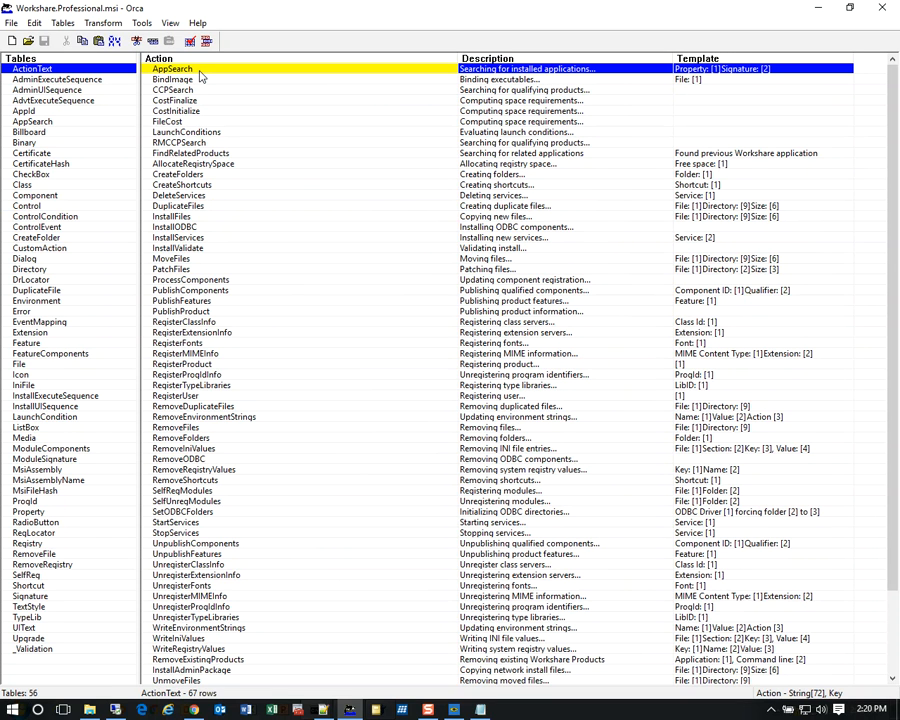
pyautogui.hotkey('ctrl', 'f')
pyautogui.write('Connect')
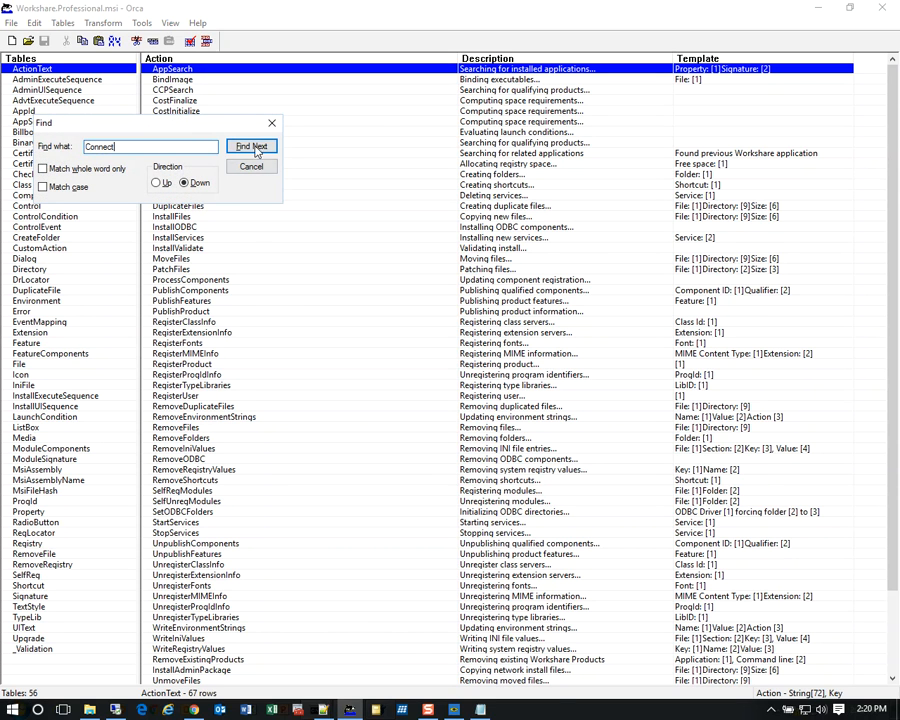
pyautogui.click(257, 152)
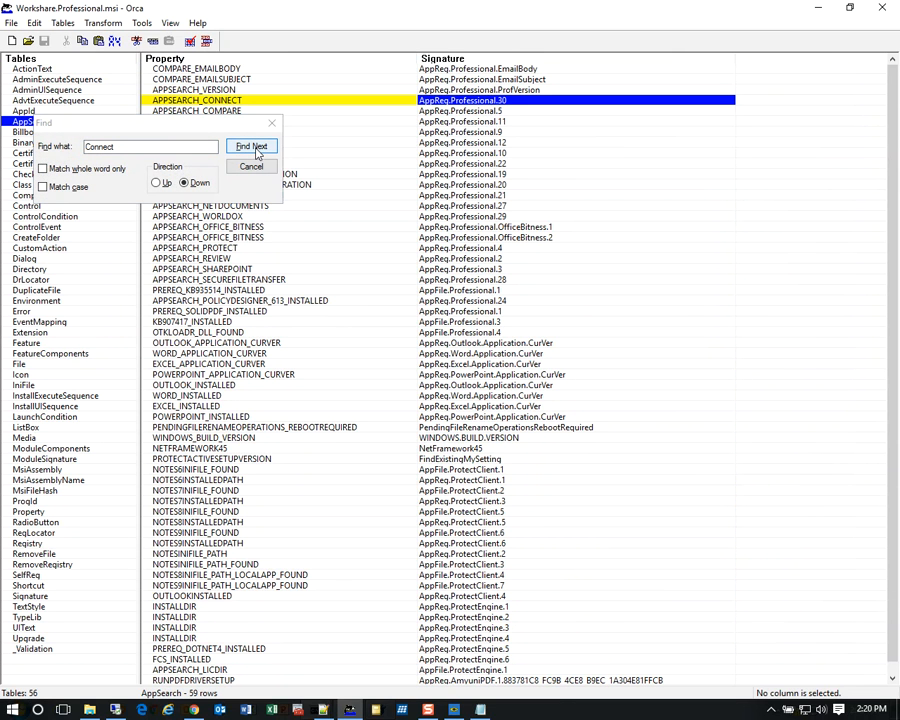
pyautogui.moveTo(156, 124); pyautogui.dragTo(717, 191)
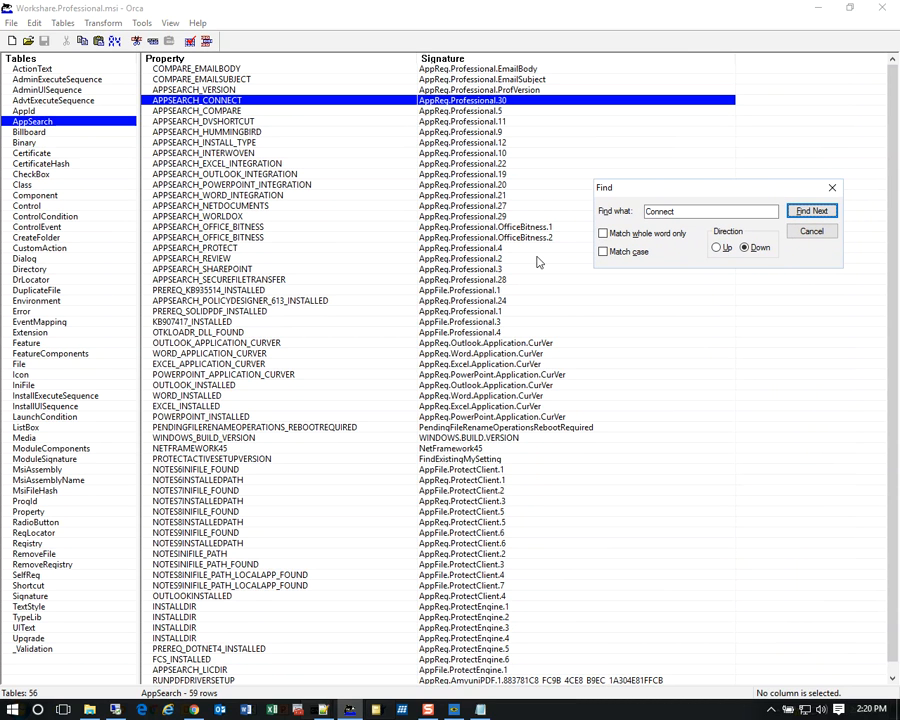
pyautogui.click(812, 211)
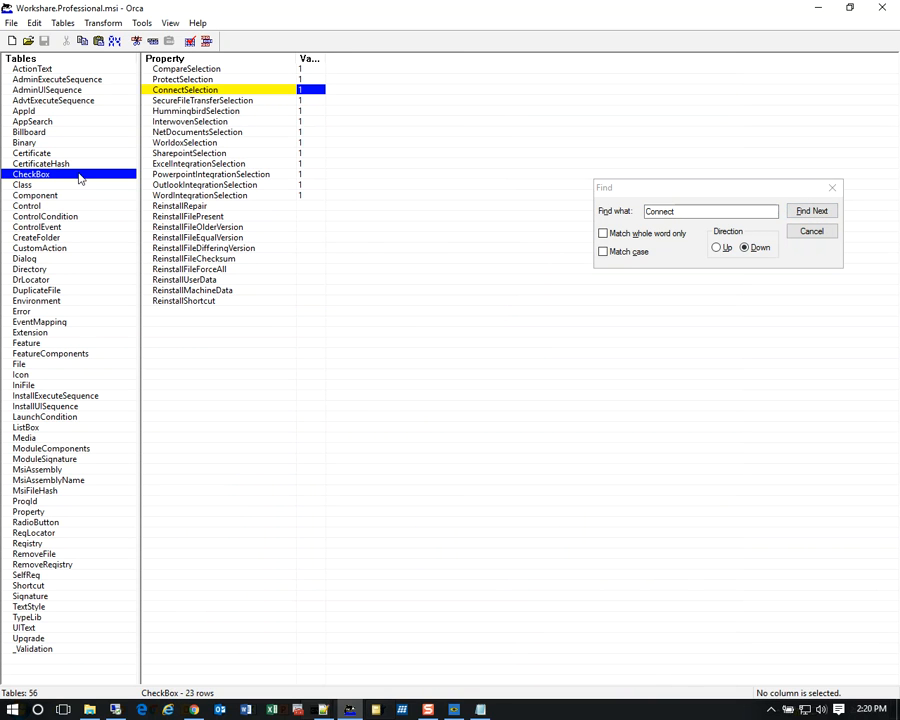
# Copy the property name ConnectSelection from the CheckBox table
pyautogui.click(239, 91)
pyautogui.click(186, 80)
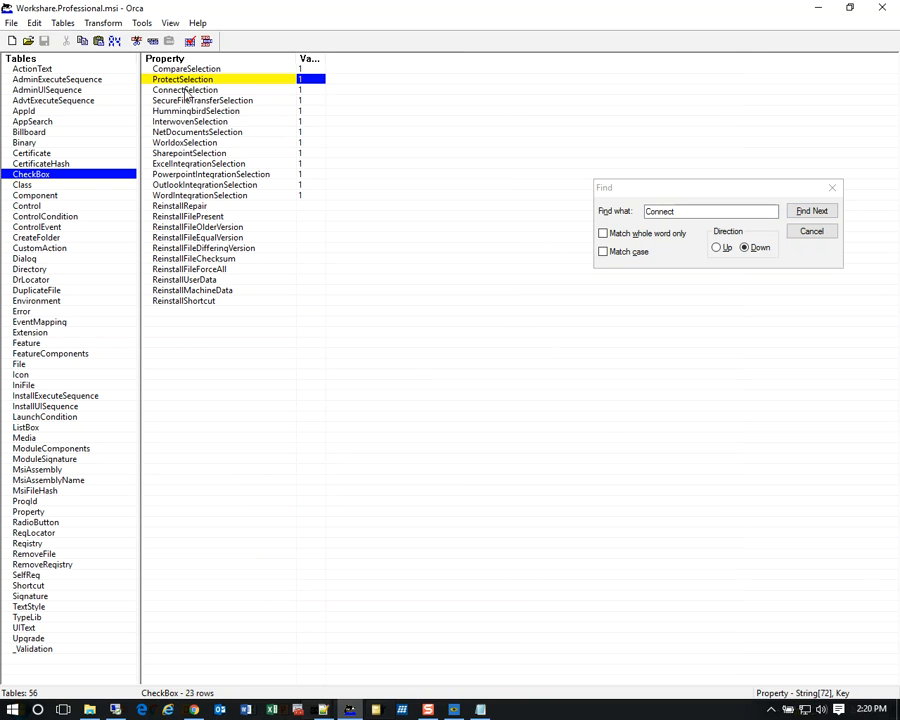
pyautogui.click(185, 91)
pyautogui.moveTo(232, 89); pyautogui.dragTo(140, 90)
pyautogui.hotkey('ctrl', 'c')
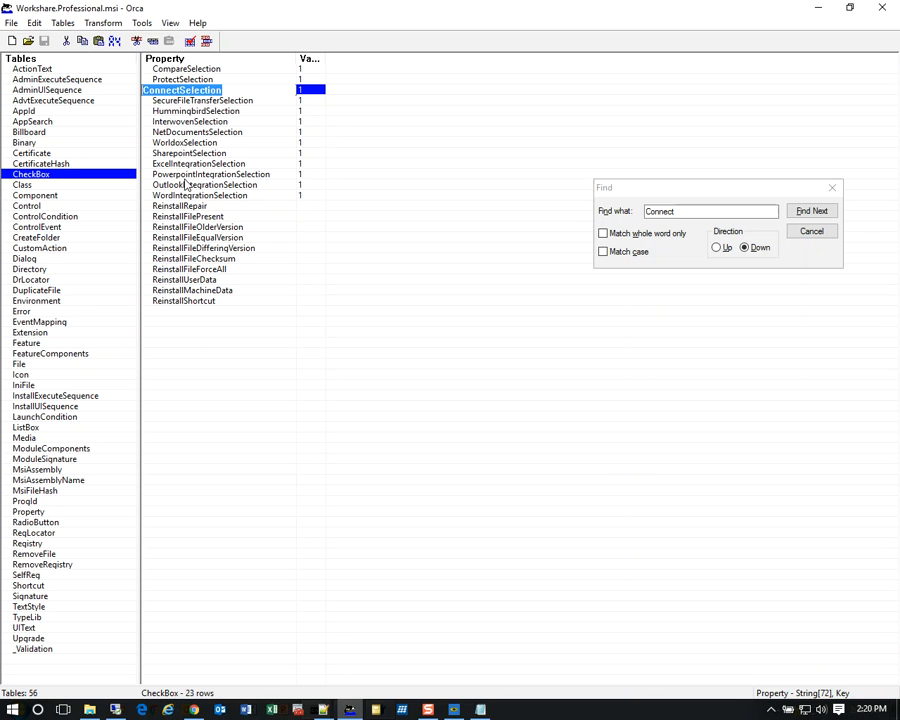
# Replace the search term with ConnectSelection and find its next occurrence in the Control table
pyautogui.moveTo(766, 211); pyautogui.dragTo(581, 212)
pyautogui.hotkey('ctrl', 'v')
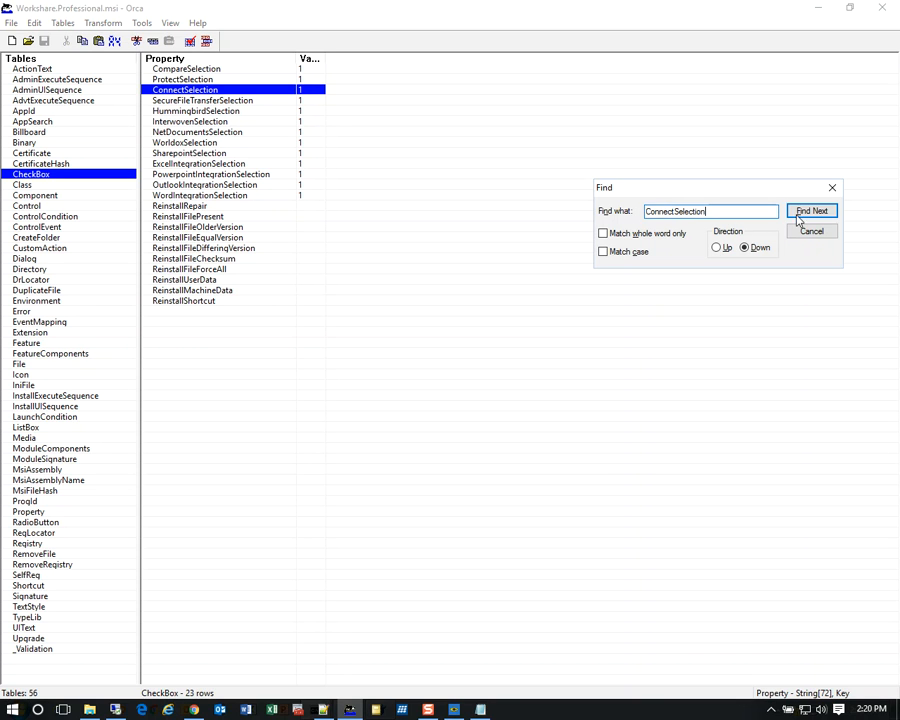
pyautogui.click(815, 213)
pyautogui.click(813, 211)
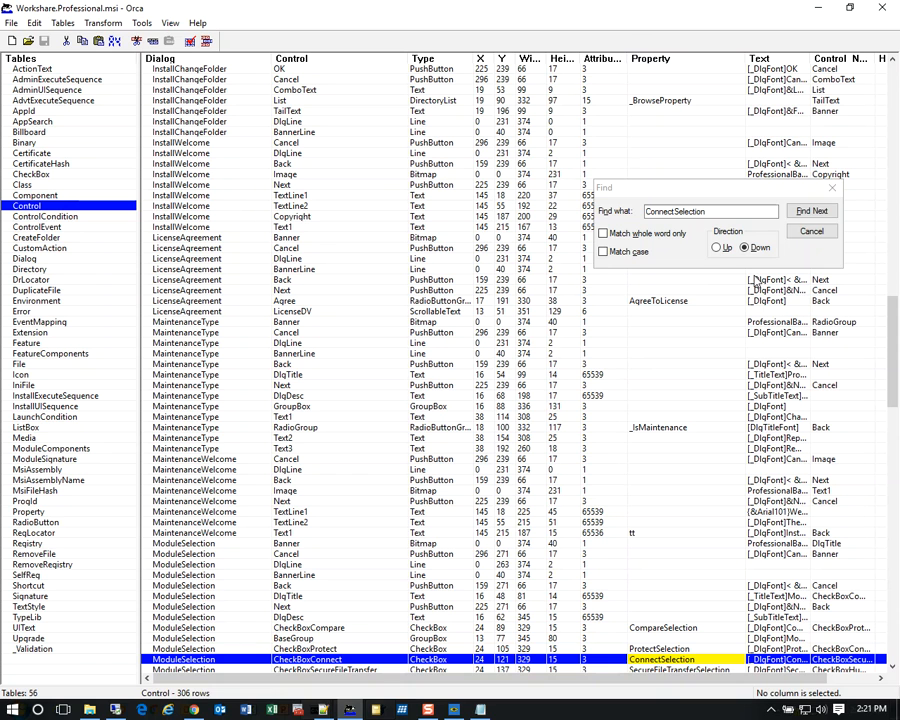
# Close the search and examine the ConnectSelection property in the Control table's CheckBoxConnect row
pyautogui.click(819, 232)
pyautogui.click(817, 232)
pyautogui.scroll(-10, 689, 65)
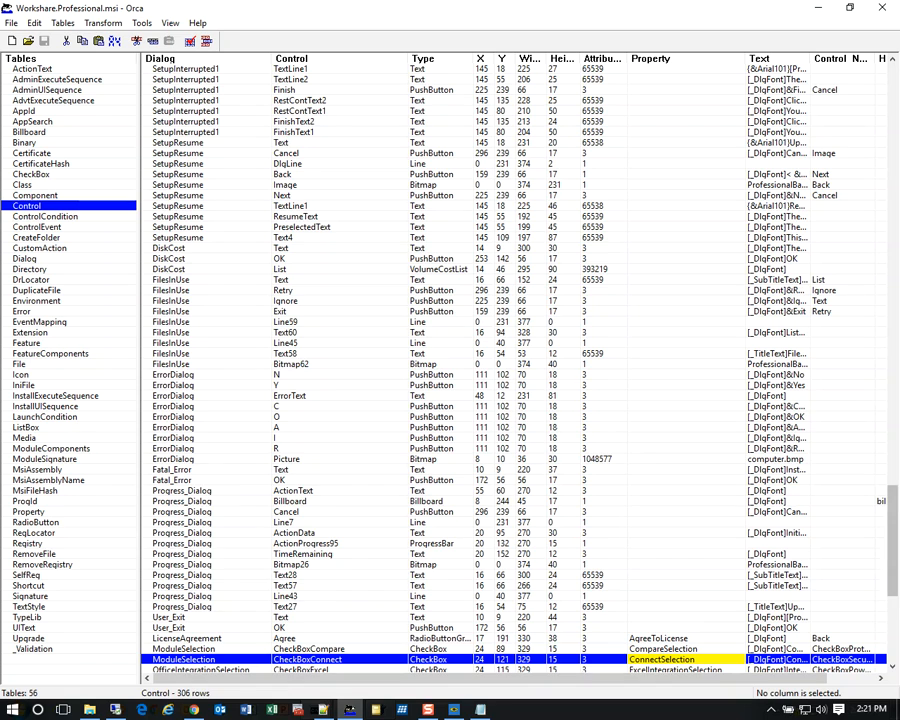
pyautogui.scroll(-11, 629, 355)
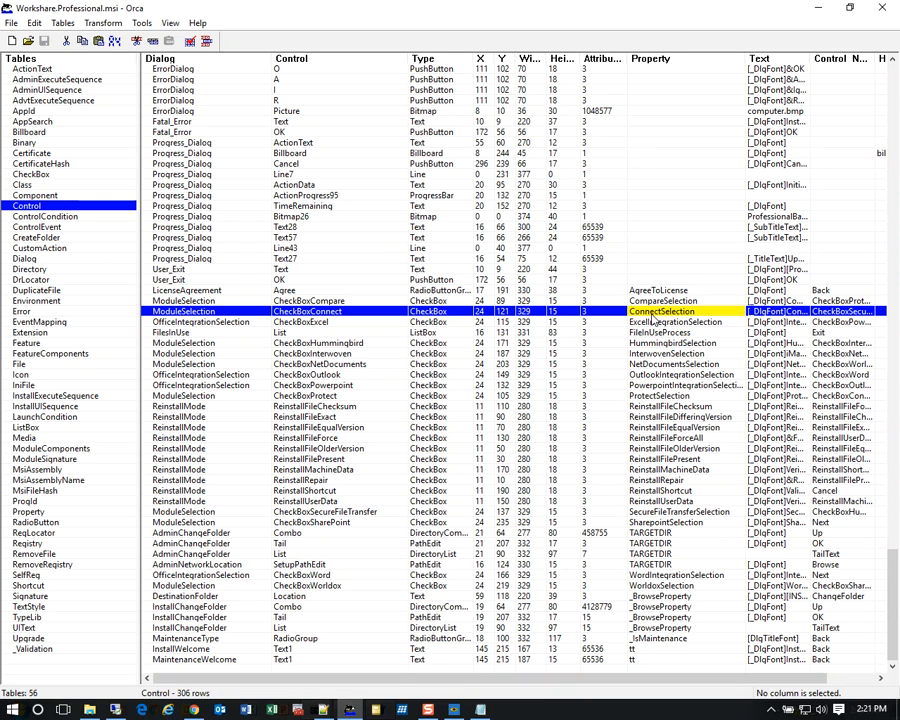
pyautogui.click(655, 313)
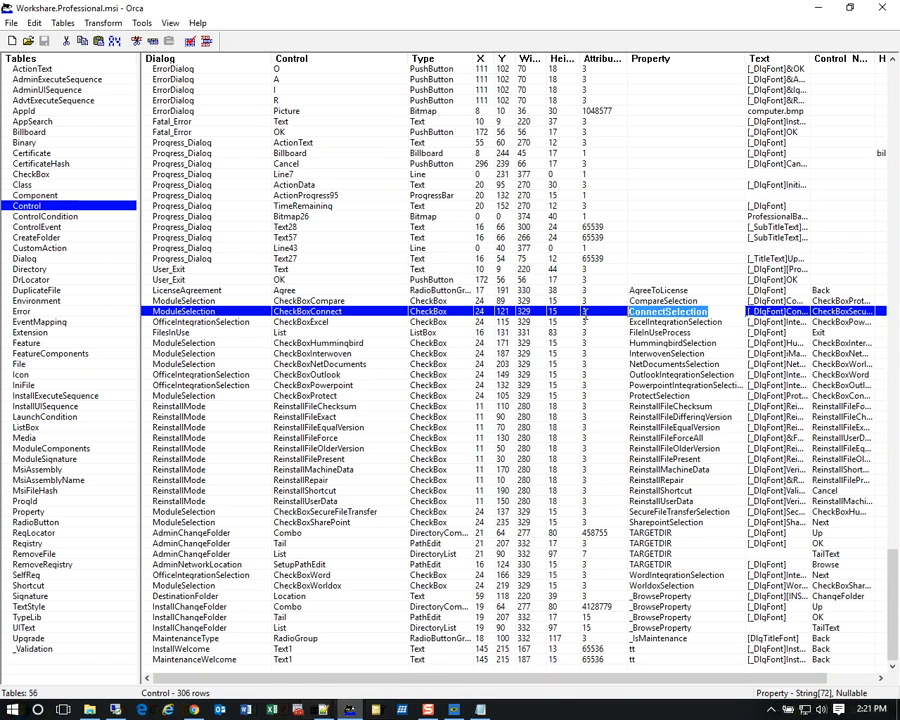
pyautogui.click(608, 144)
# Resume the search for ConnectSelection, going through the ControlCondition matches to the first match in the ControlEvent table
pyautogui.hotkey('ctrl', 'f')
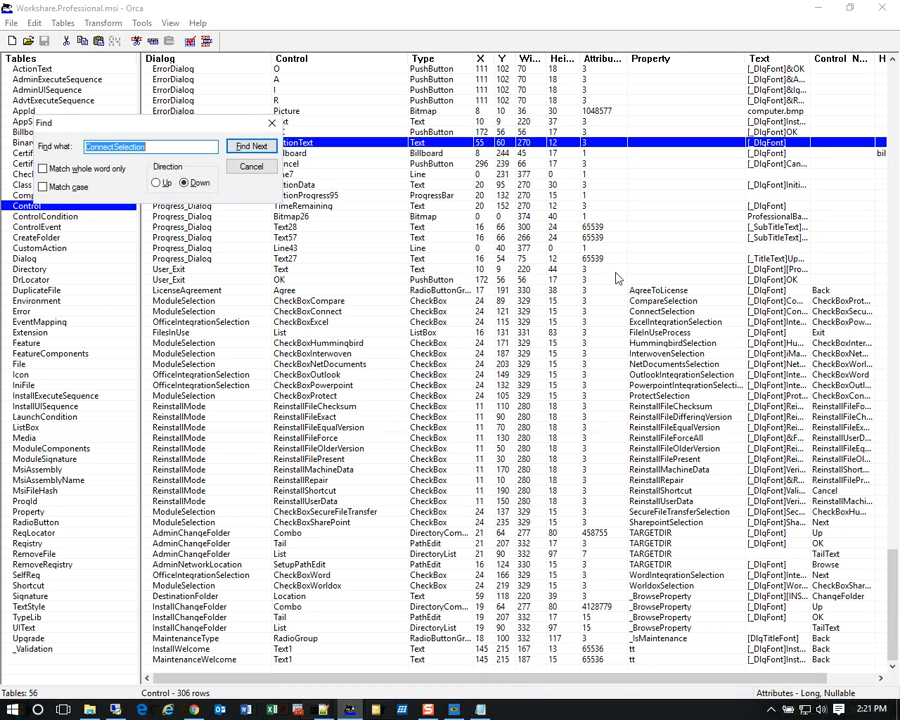
pyautogui.click(251, 147)
pyautogui.click(252, 147)
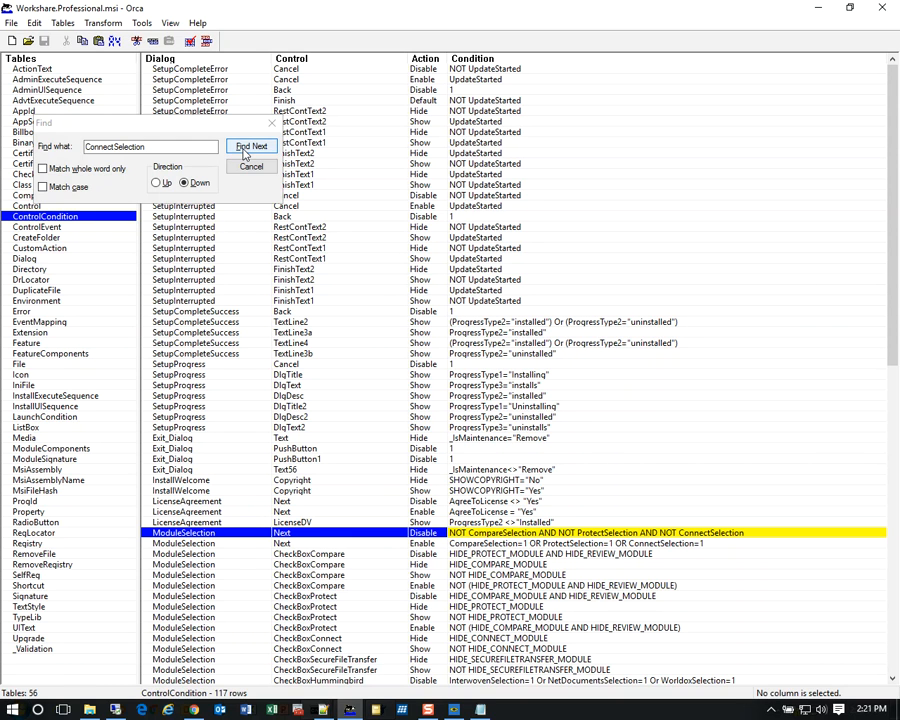
pyautogui.click(245, 152)
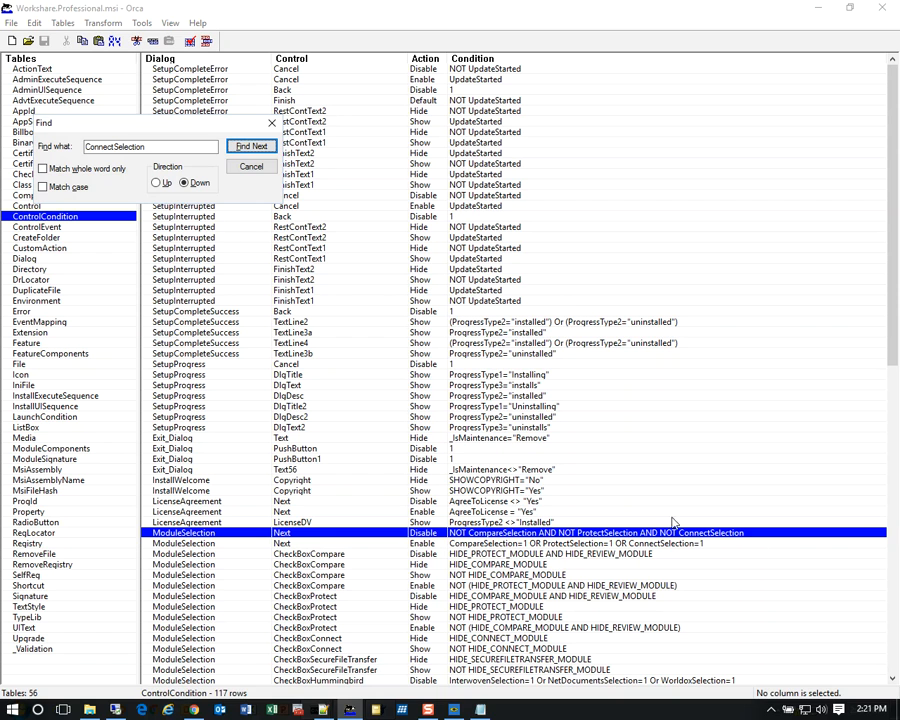
pyautogui.click(243, 147)
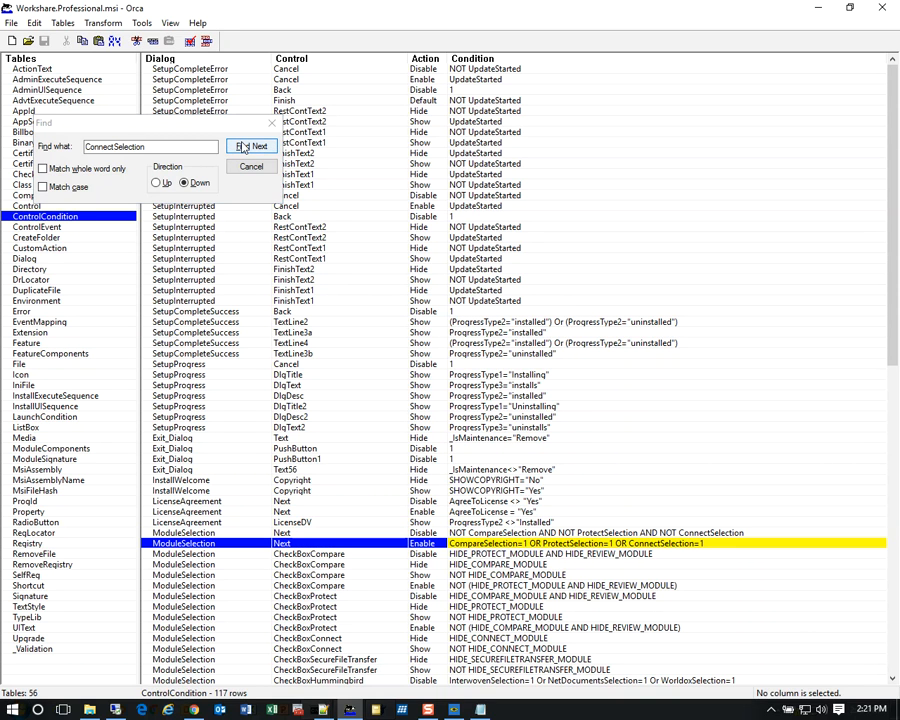
pyautogui.click(243, 147)
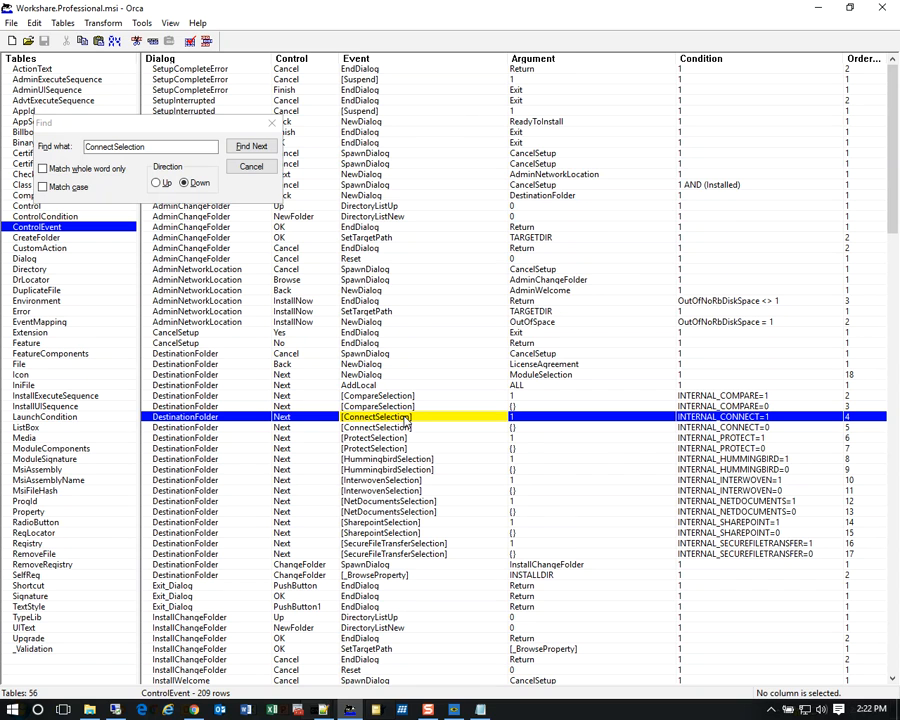
# Copy the property name INTERNAL_CONNECT from the condition of the first [ConnectSelection] event in the ControlEvent table
pyautogui.click(701, 418)
pyautogui.click(700, 421)
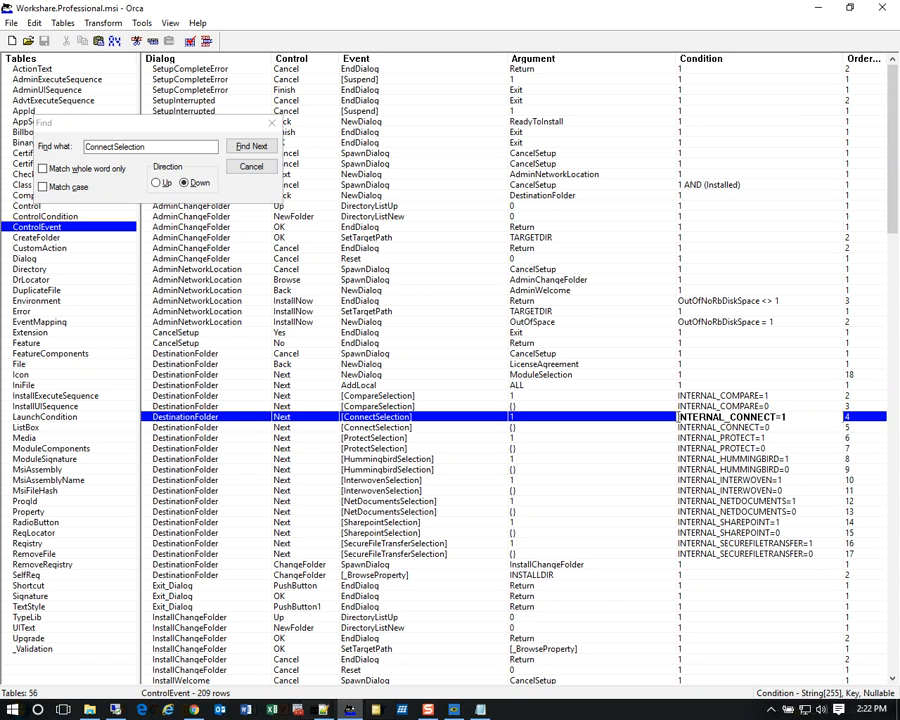
pyautogui.moveTo(677, 418); pyautogui.dragTo(778, 419)
pyautogui.hotkey('ctrl', 'c')
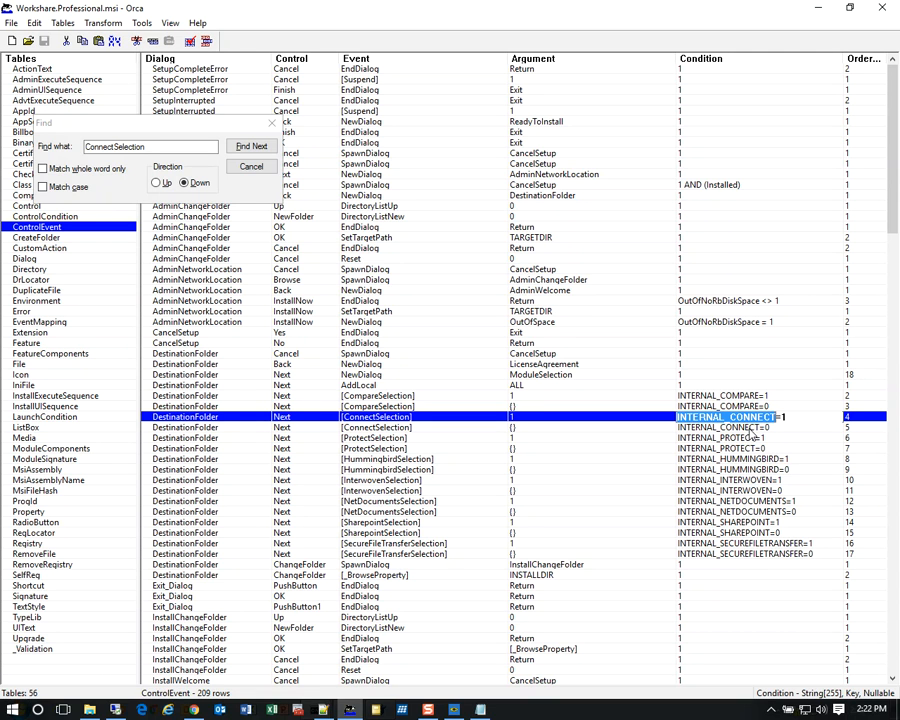
# Replace the search term with INTERNAL_CONNECT and go through its matches in the ControlEvent table to the first [INTERNAL_CONNECT] event
pyautogui.press('Down')
pyautogui.moveTo(150, 147); pyautogui.dragTo(60, 144)
pyautogui.hotkey('ctrl', 'v')
pyautogui.click(241, 147)
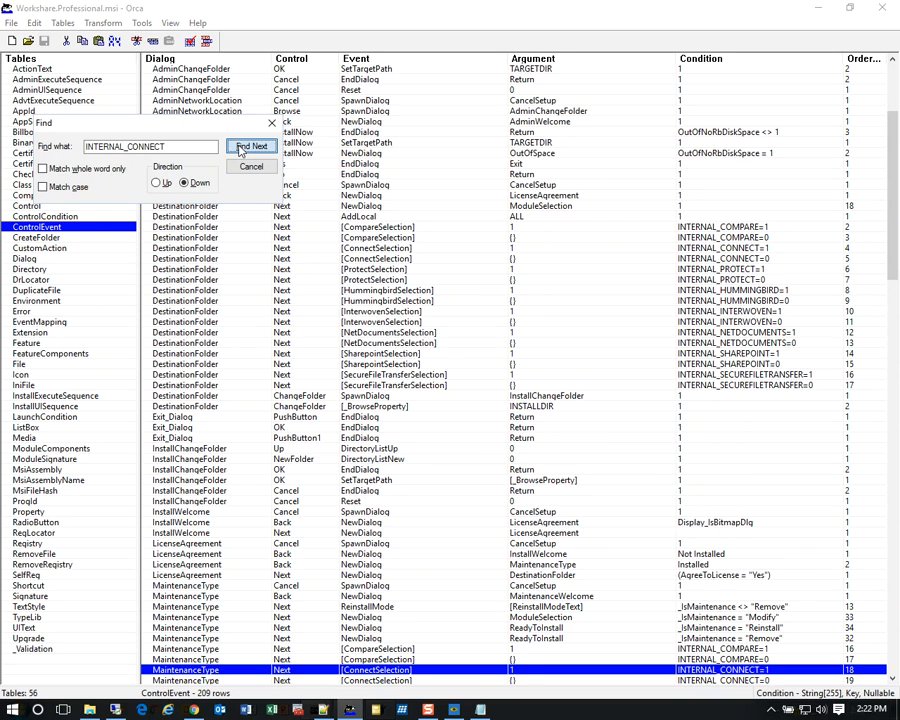
pyautogui.click(241, 147)
pyautogui.click(241, 147)
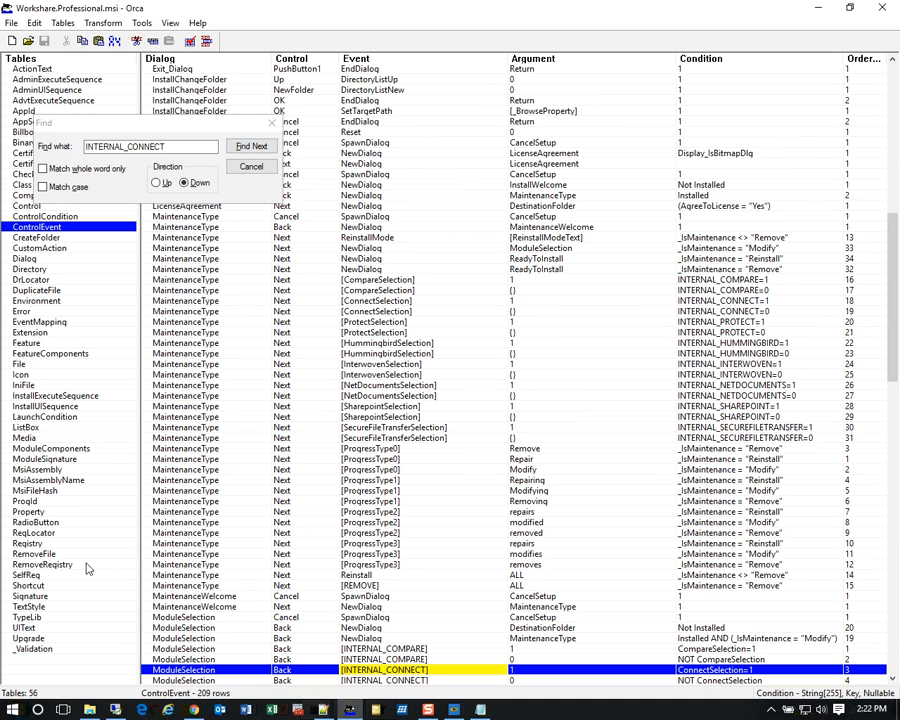
# Find INTERNAL_CONNECT in the Registry table and widen the Key column to read the registry.ProfConnectModule row's key path
pyautogui.click(30, 543)
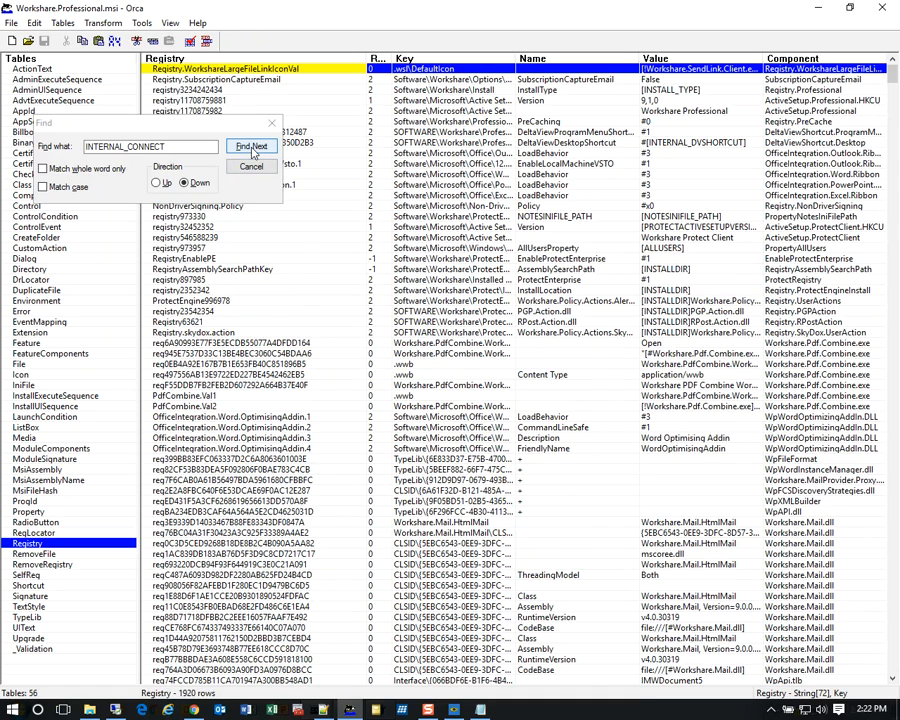
pyautogui.click(251, 147)
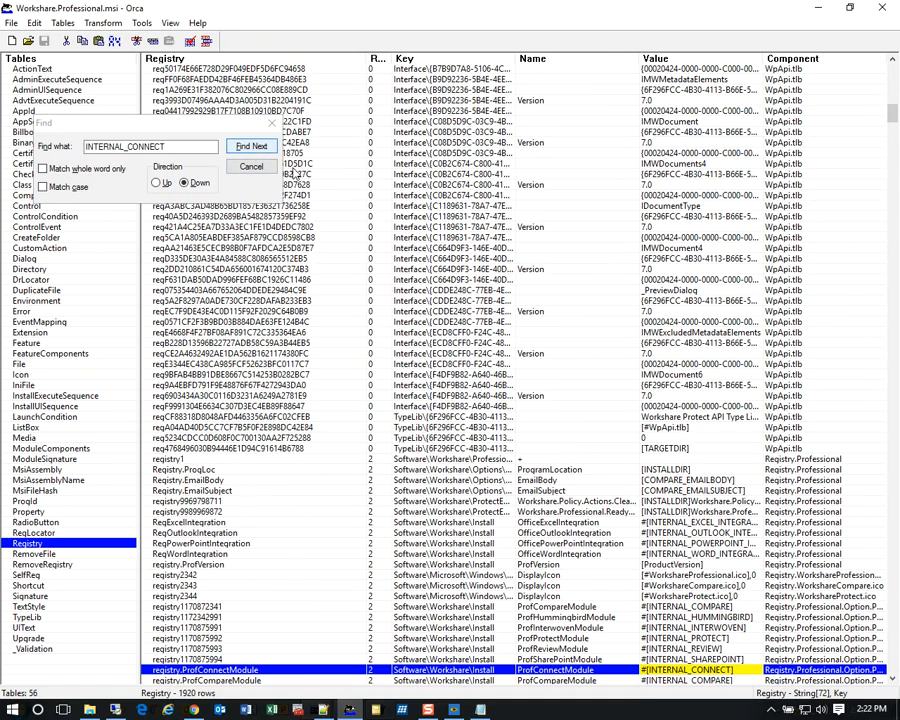
pyautogui.scroll(-6, 454, 596)
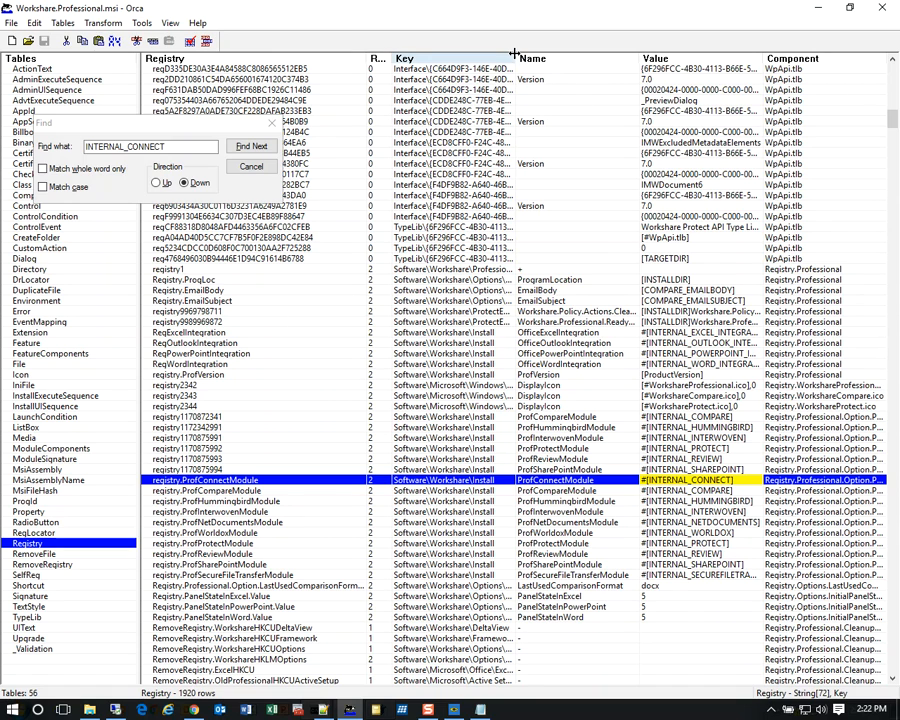
pyautogui.moveTo(514, 58); pyautogui.dragTo(535, 58)
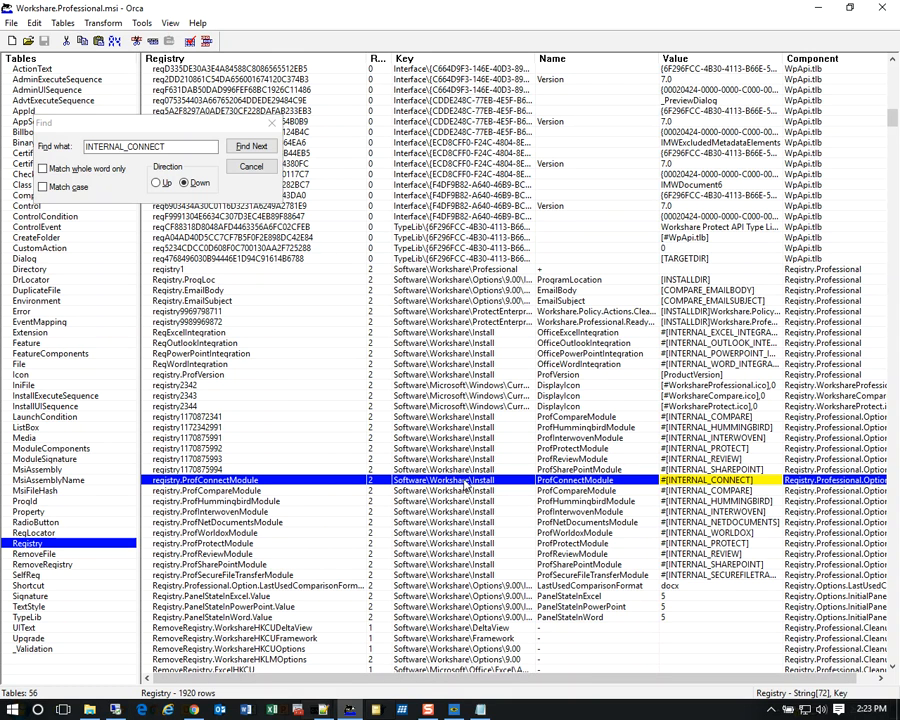
# Switch to the tstbld remote session and bring up Registry Editor on the HKEY_LOCAL_MACHINE\SOFTWARE keys
pyautogui.click(114, 710)
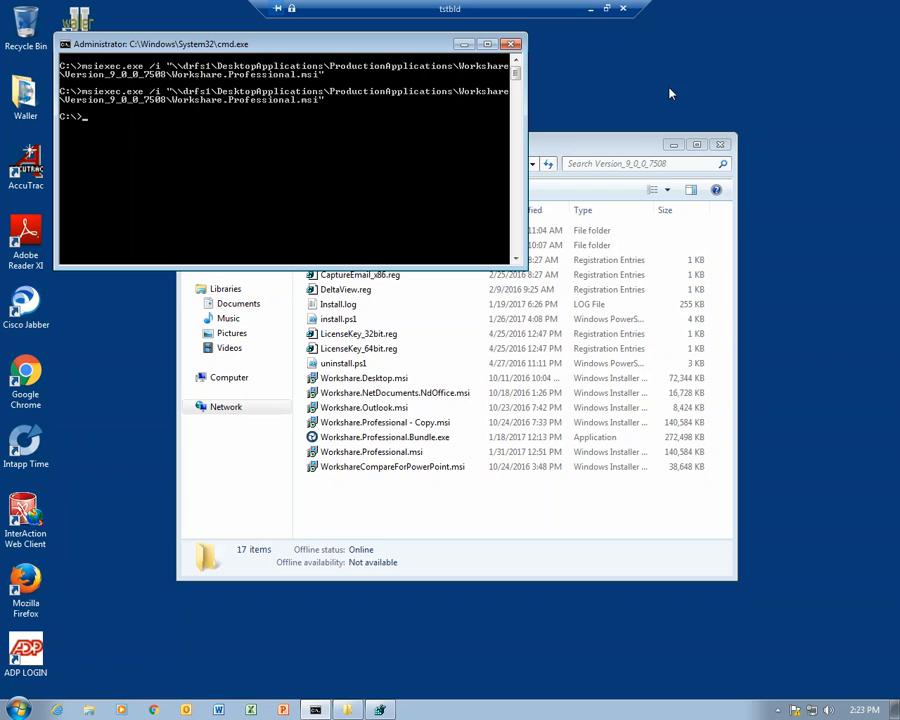
pyautogui.click(388, 707)
pyautogui.click(721, 101)
pyautogui.click(9, 201)
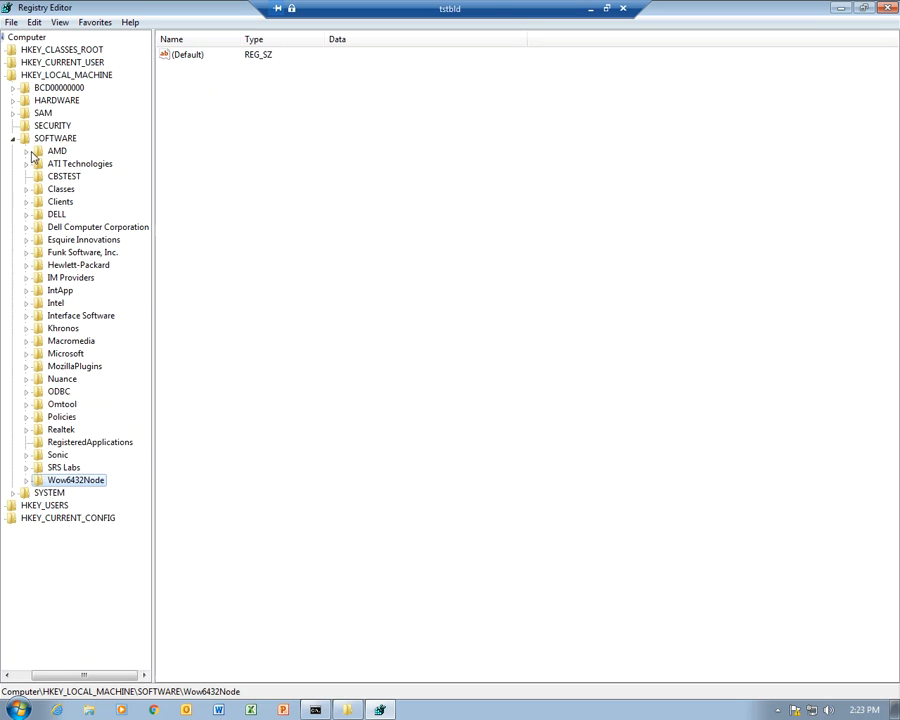
# Return to Orca, widen the Root column, and look up the root key constants on the MSDN Registry Table page
pyautogui.click(590, 9)
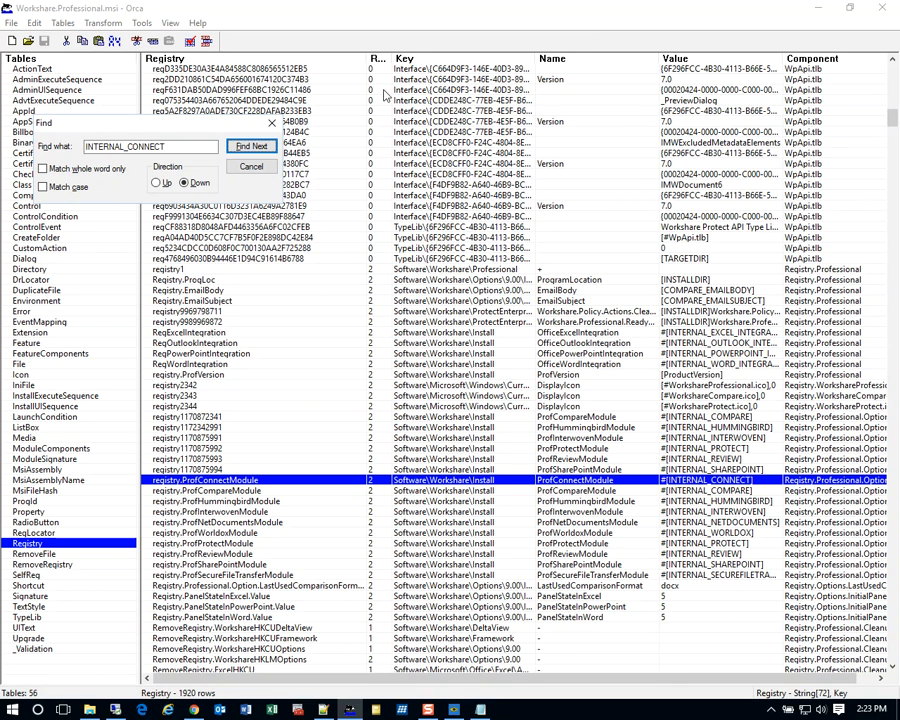
pyautogui.moveTo(390, 58); pyautogui.dragTo(416, 58)
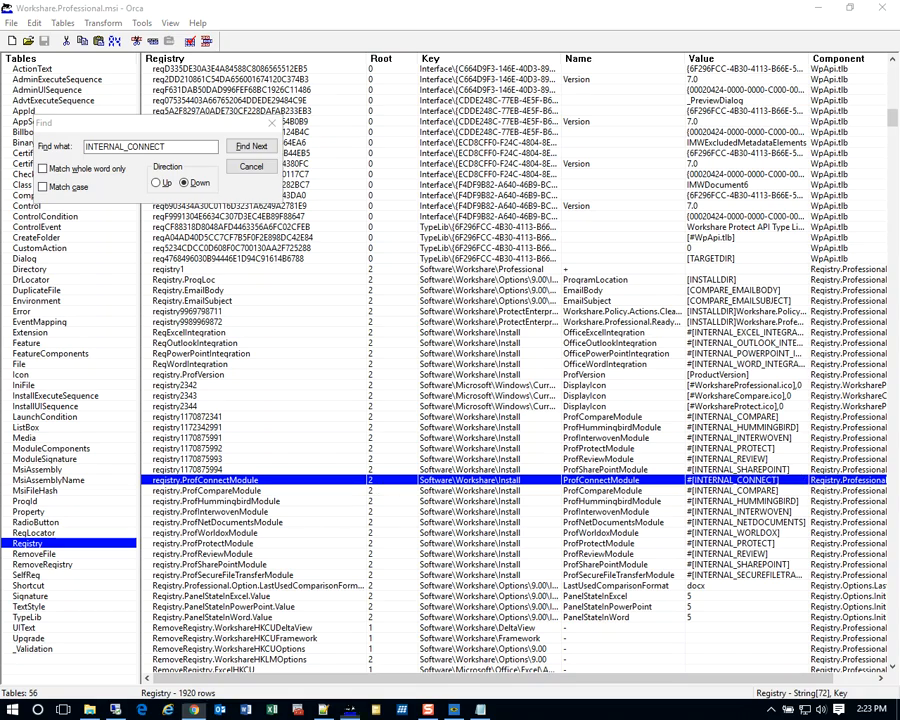
pyautogui.moveTo(898, 170); pyautogui.dragTo(735, 3)
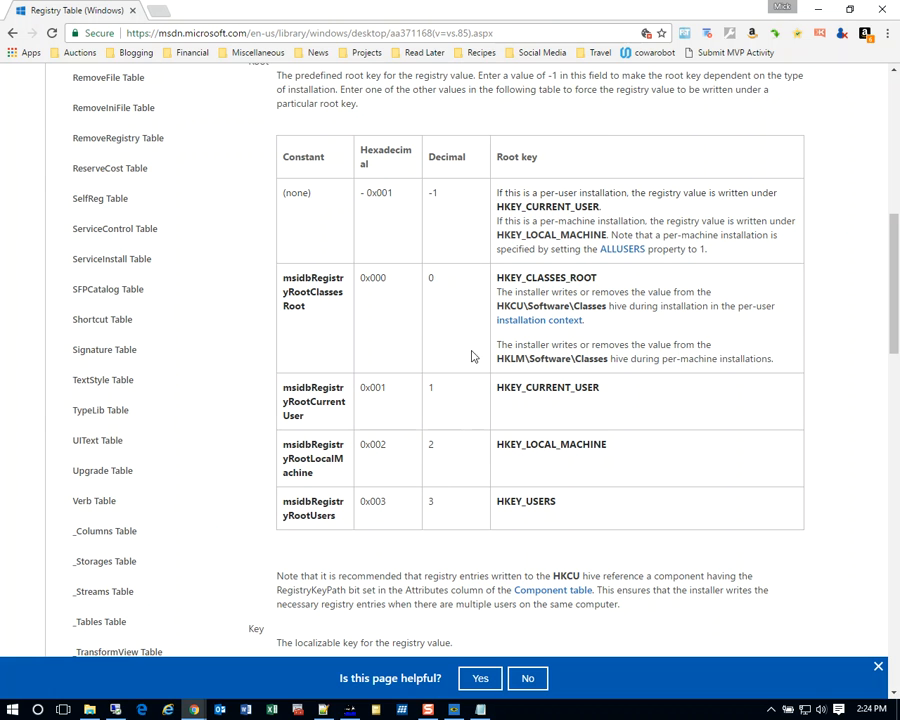
pyautogui.click(880, 12)
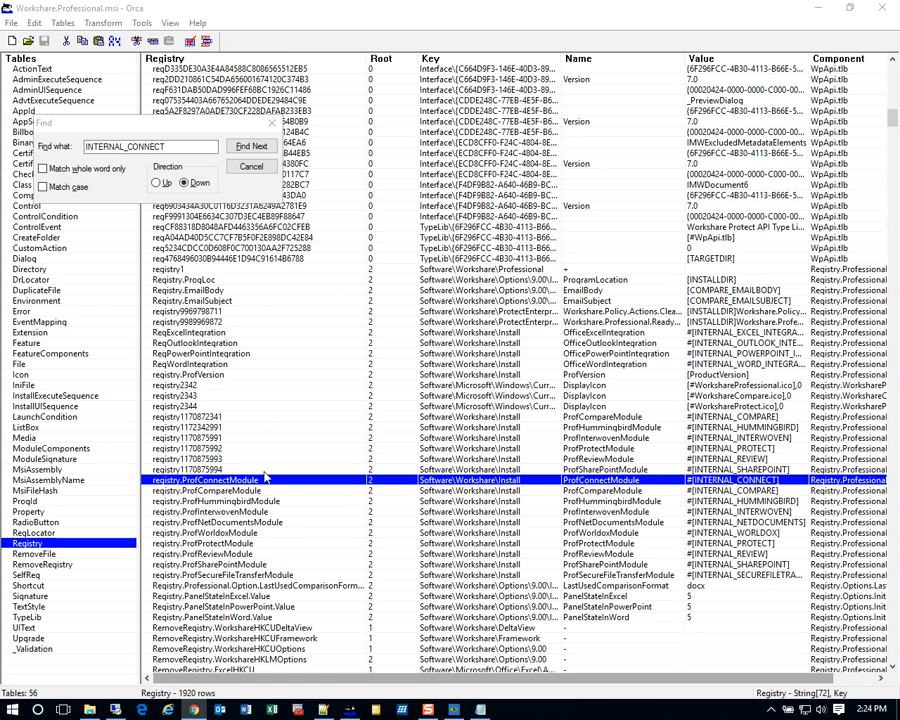
# In the remote session's Registry Editor, create a key named Workshare under HKEY_LOCAL_MACHINE\SOFTWARE
pyautogui.click(115, 710)
pyautogui.click(250, 226)
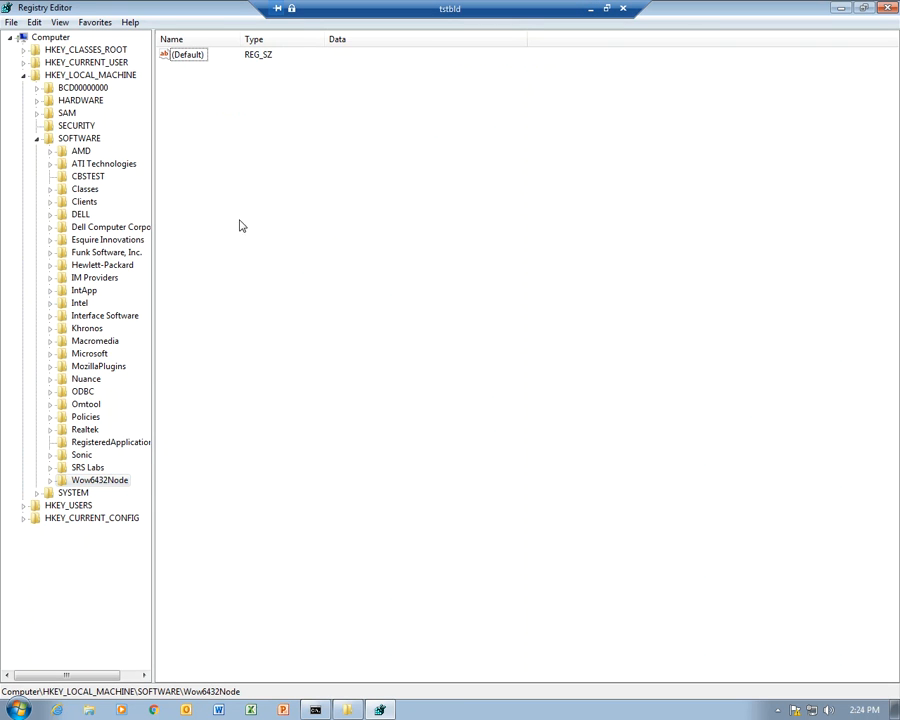
pyautogui.click(73, 142)
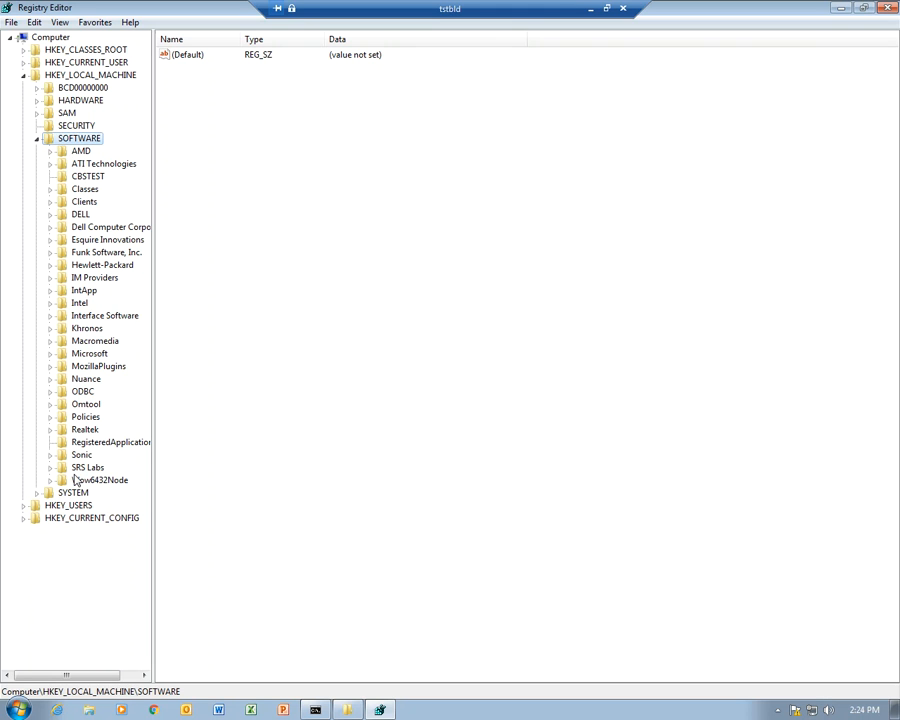
pyautogui.rightClick(77, 141)
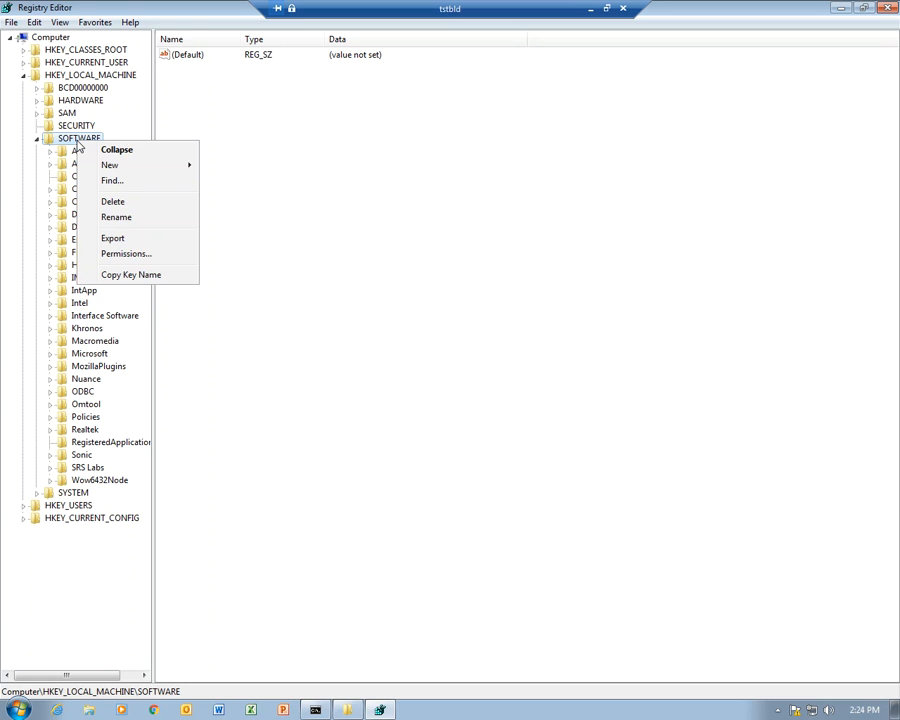
pyautogui.moveTo(116, 167)
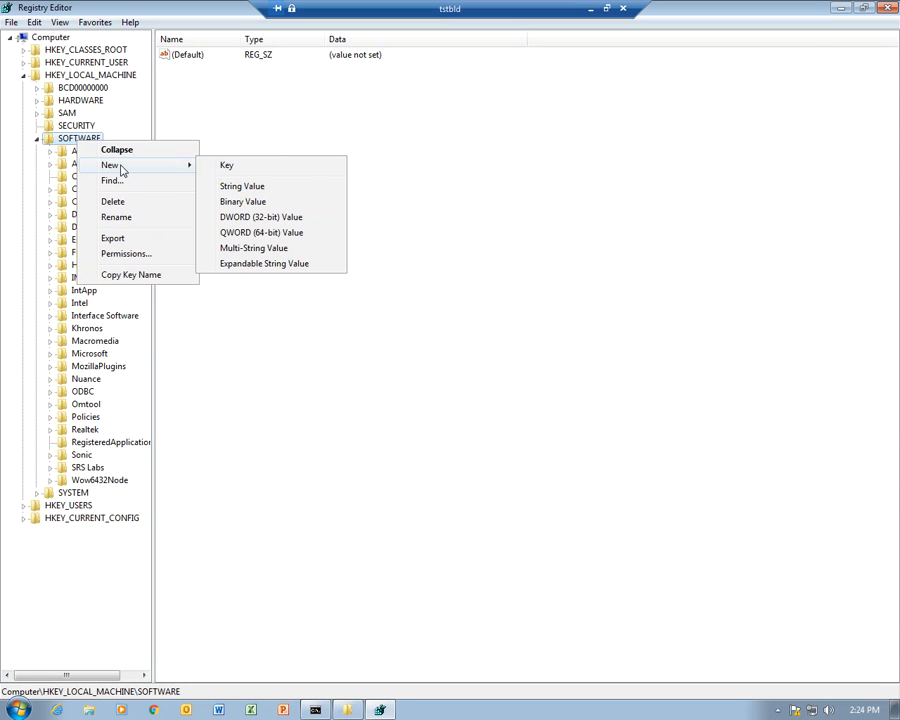
pyautogui.click(248, 171)
pyautogui.write('Worshare')
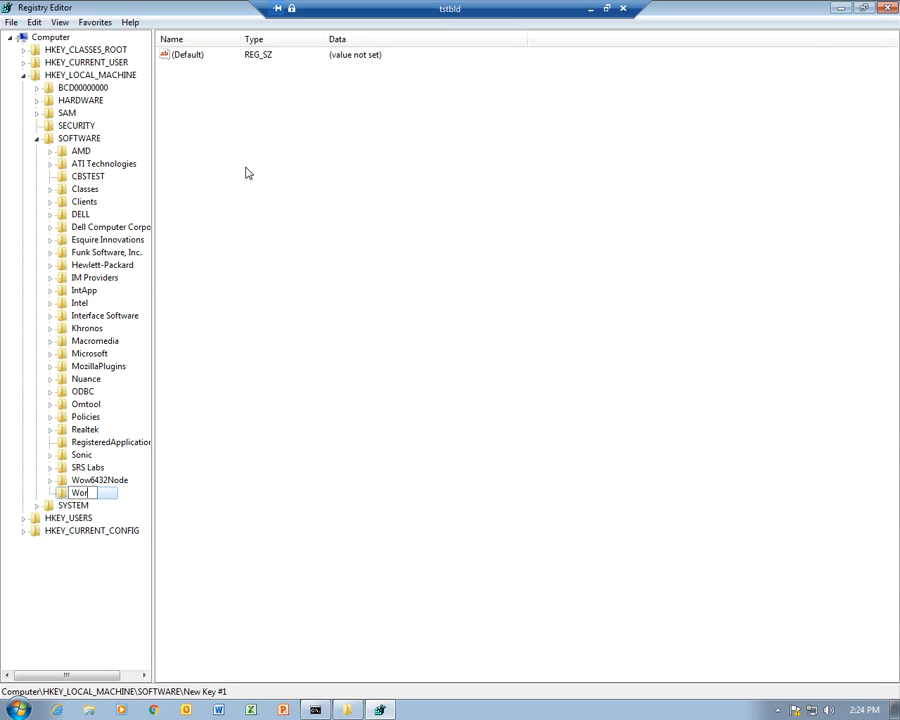
pyautogui.press('BackSpace')
pyautogui.press('BackSpace')
pyautogui.press('BackSpace')
pyautogui.press('BackSpace')
pyautogui.write('rkshar')
pyautogui.press('Return')
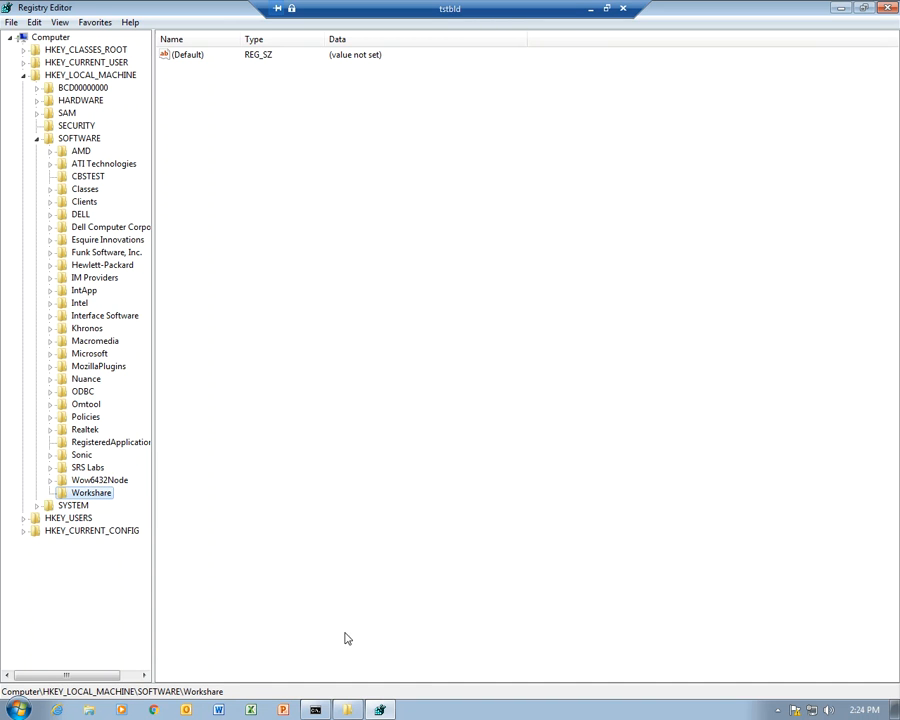
# Check the ProfConnectModule key path in Orca, and create a subkey named Install under Workshare in the remote registry
pyautogui.click(590, 8)
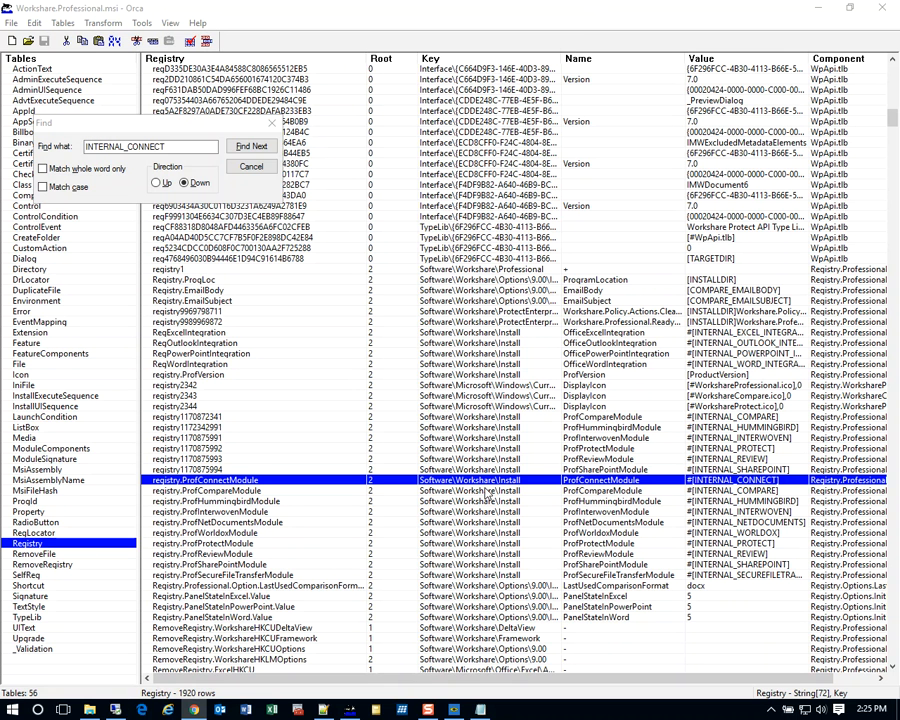
pyautogui.click(87, 708)
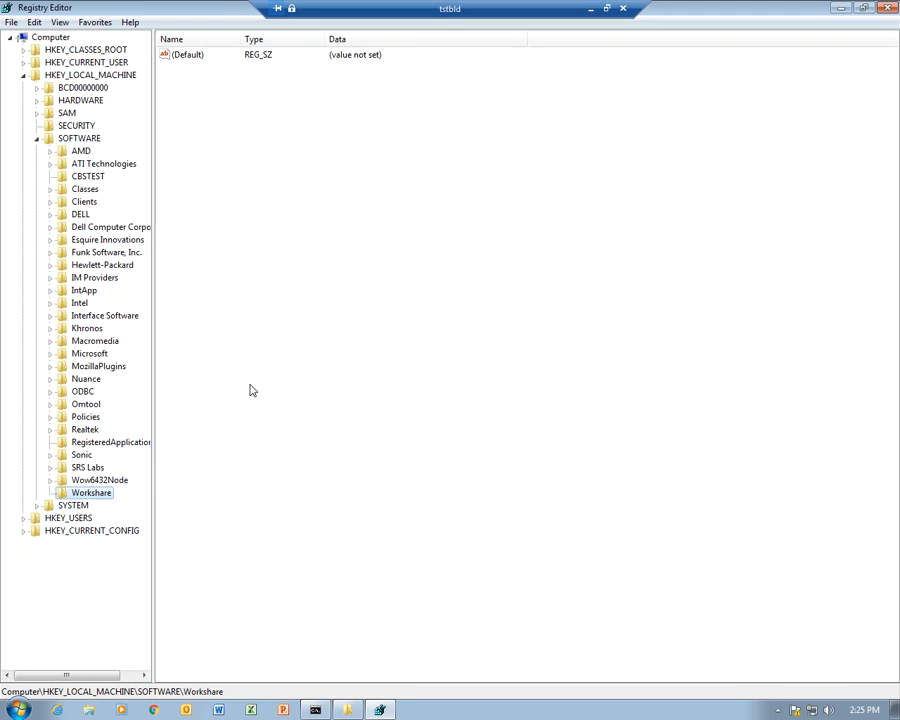
pyautogui.rightClick(80, 500)
pyautogui.moveTo(120, 521)
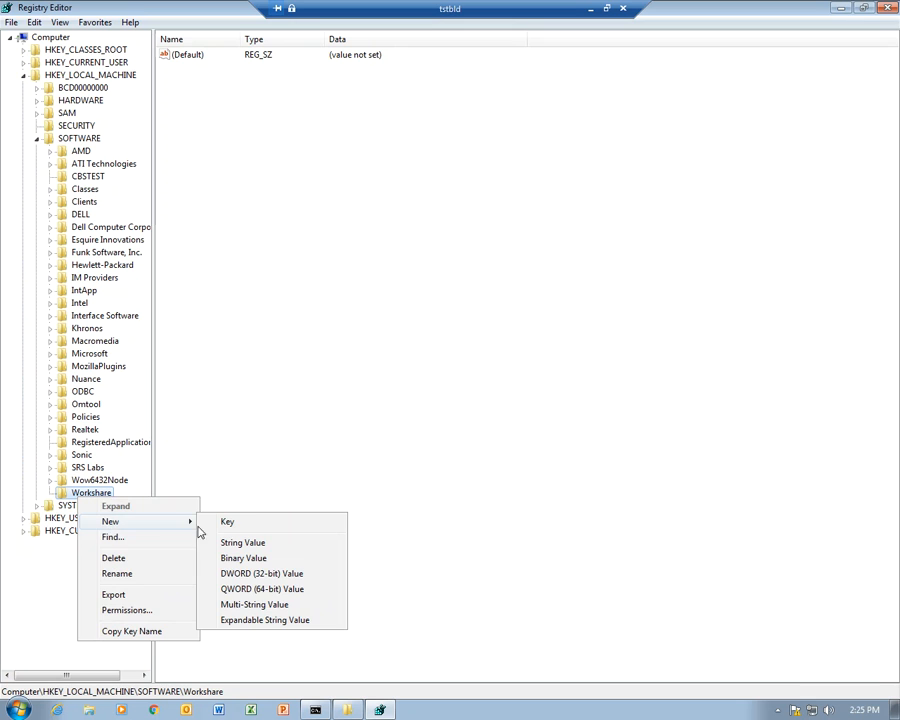
pyautogui.click(255, 526)
pyautogui.write('Install')
pyautogui.press('Return')
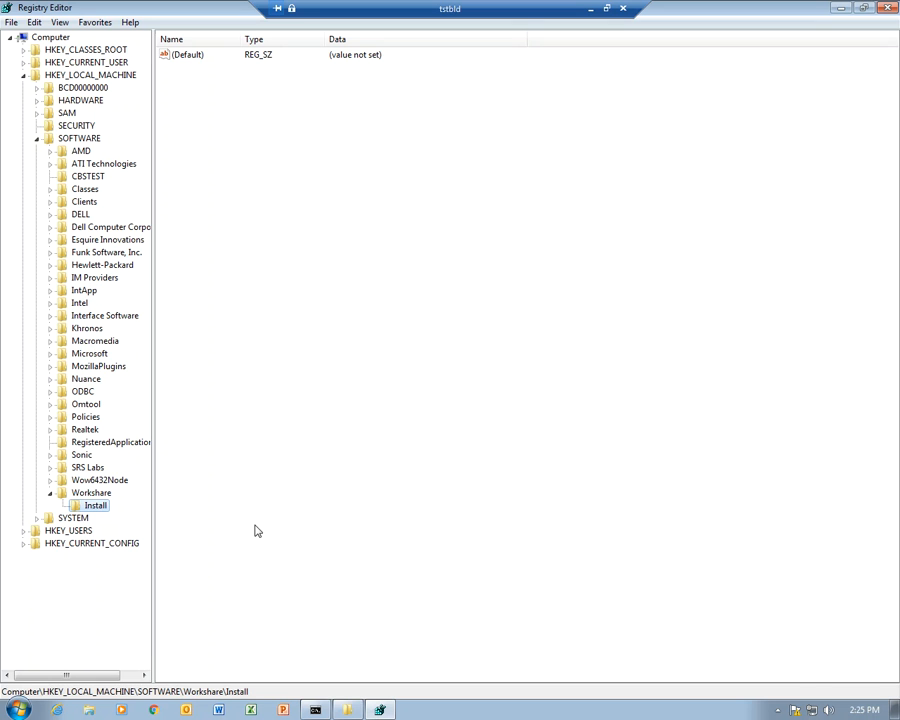
# Back in Orca, select the value name ProfConnectModule in the Name cell of the registry.ProfConnectModule row
pyautogui.click(591, 10)
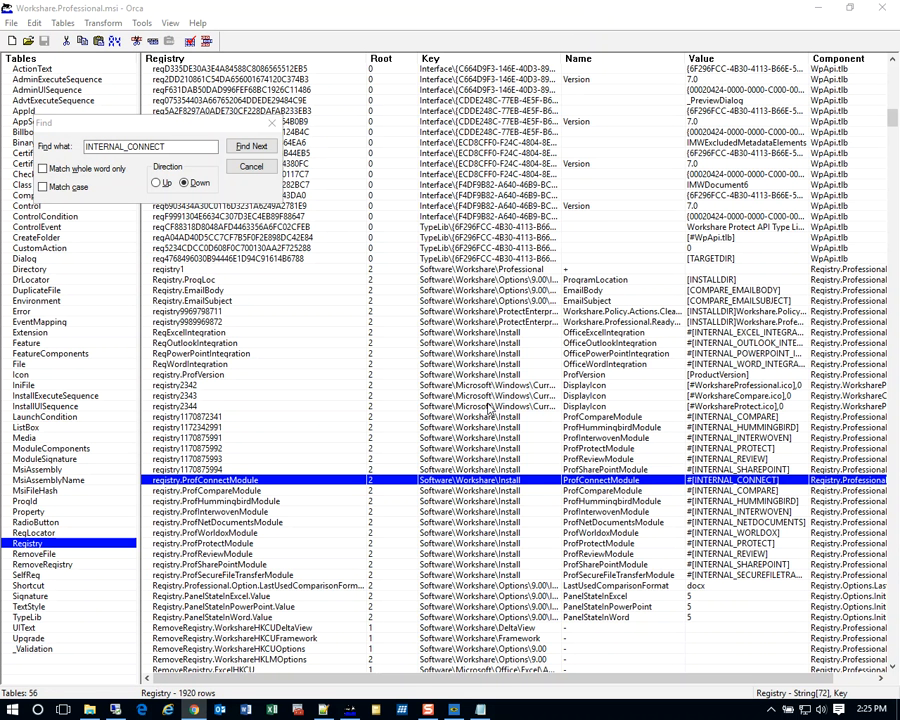
pyautogui.click(608, 481)
pyautogui.click(655, 481)
pyautogui.moveTo(655, 481); pyautogui.dragTo(537, 486)
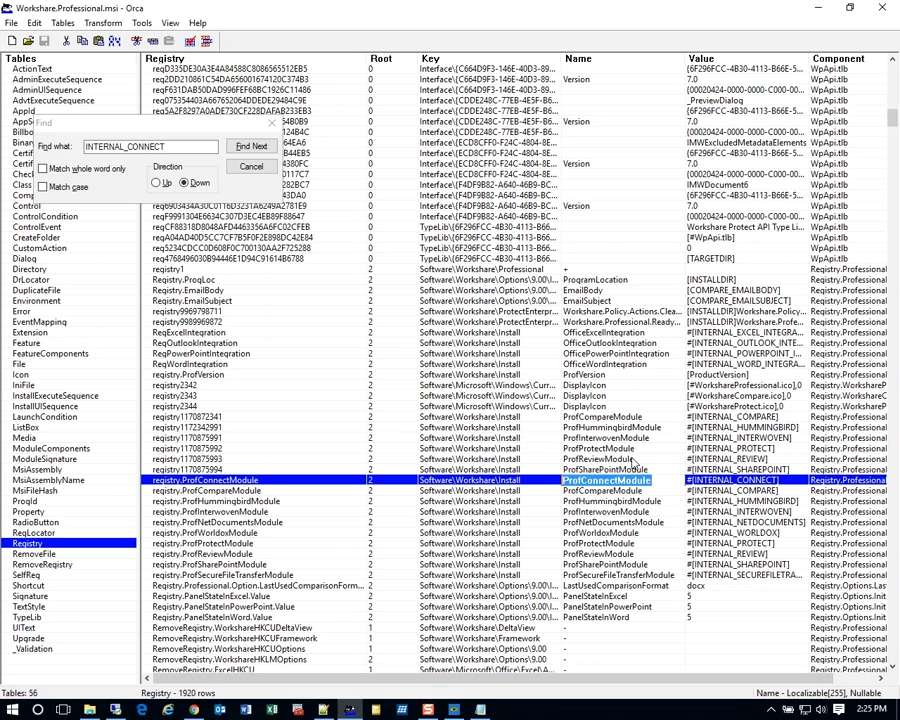
# Create a 32-bit DWORD value named ProfConnectModule in the remote Workshare\Install key and fit the Name column to it
pyautogui.click(115, 709)
pyautogui.rightClick(240, 249)
pyautogui.moveTo(272, 258)
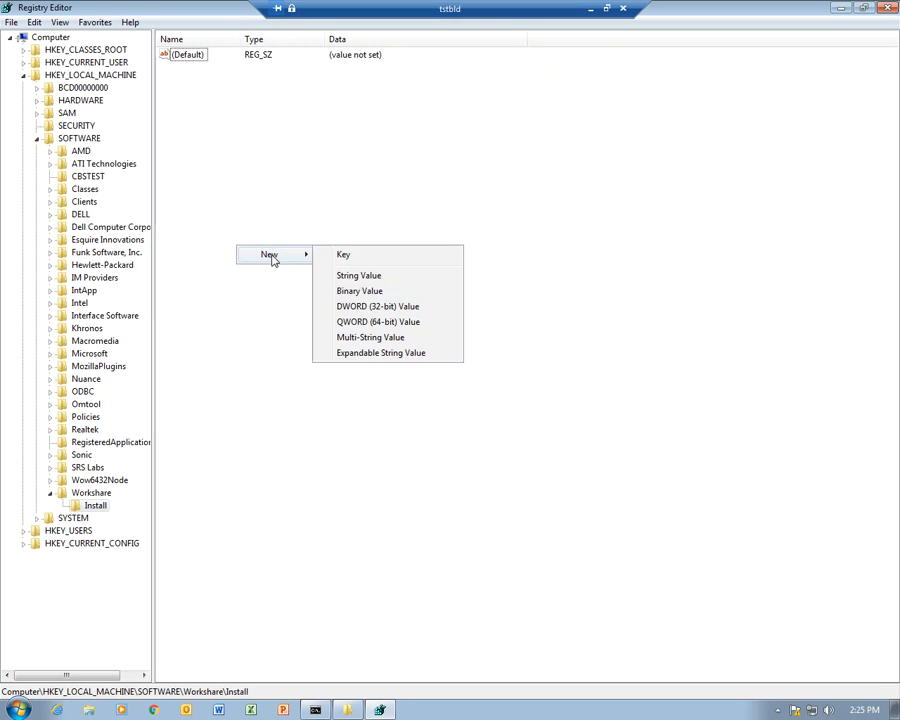
pyautogui.click(384, 310)
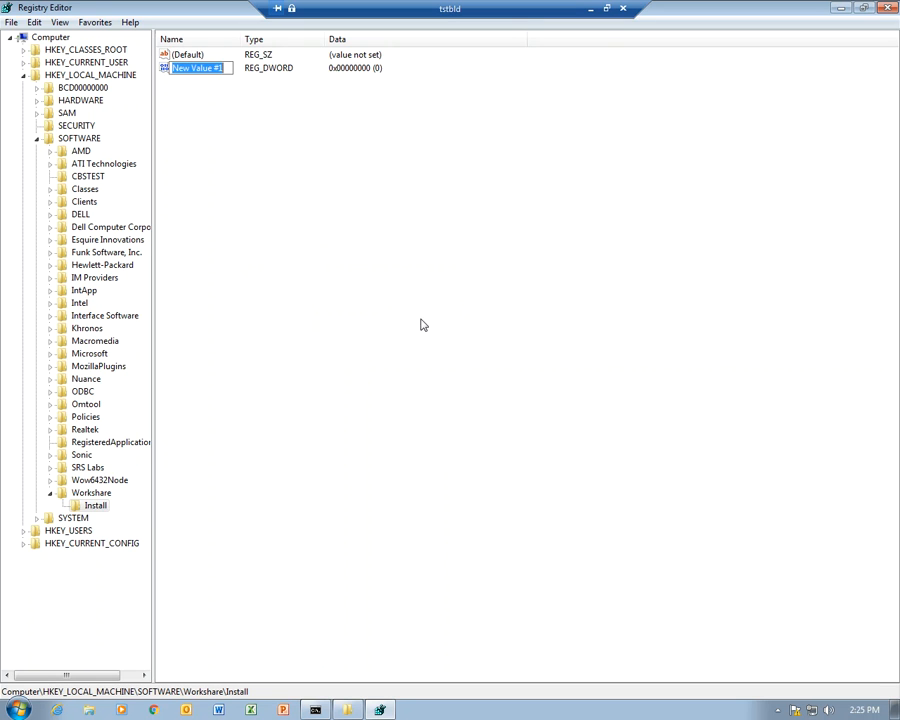
pyautogui.write('ProfConnectModule')
pyautogui.press('Return')
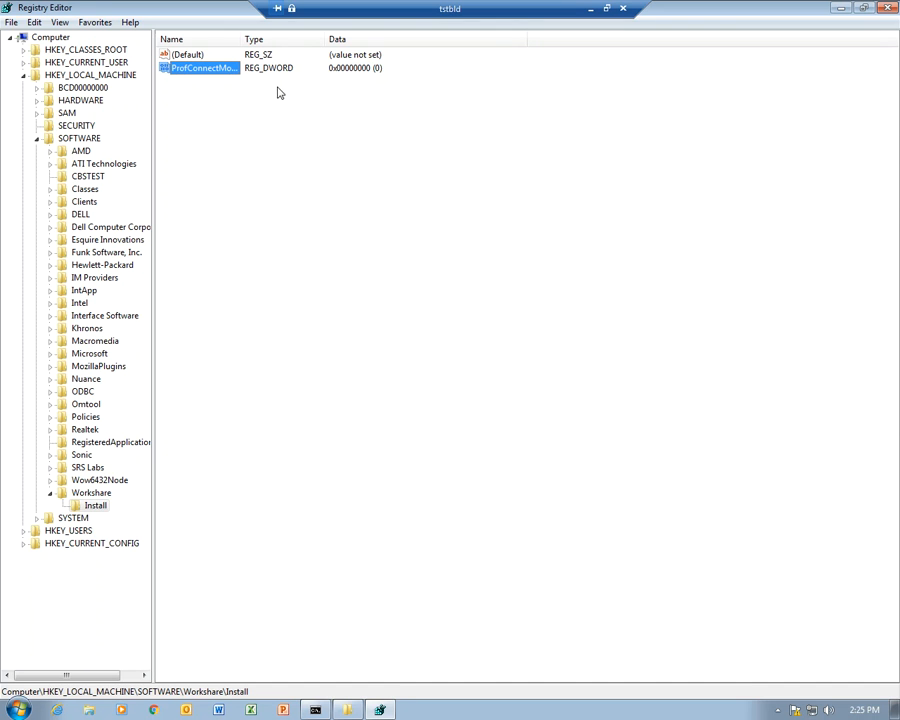
pyautogui.click(205, 70)
pyautogui.click(253, 45)
pyautogui.doubleClick(238, 37)
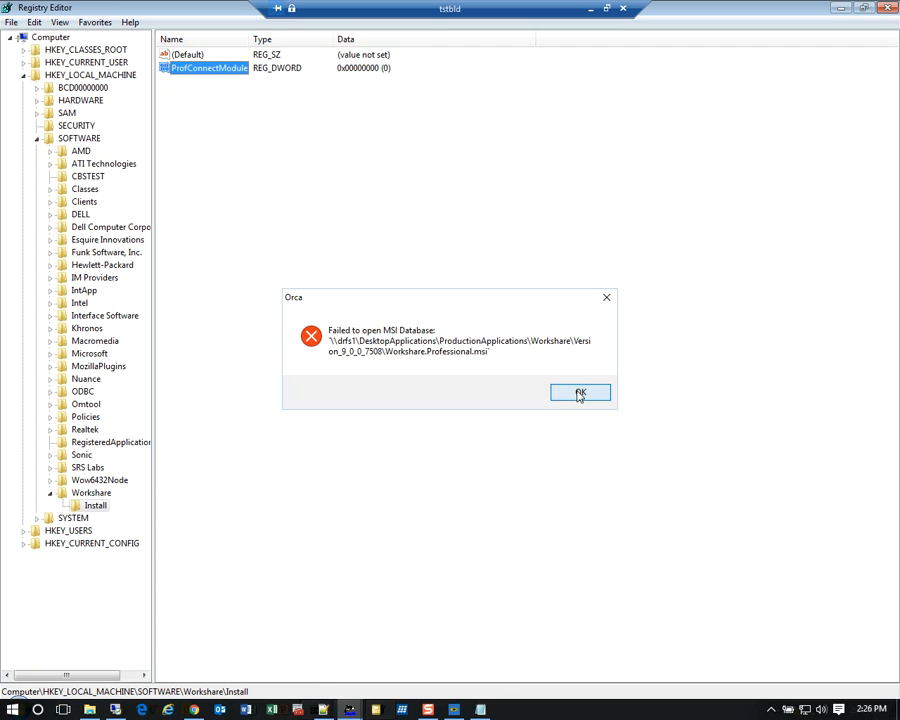
# Dismiss the Orca error and select the value name ProfProtectModule in the registry.ProfProtectModule row of Orca's Registry table
pyautogui.click(580, 392)
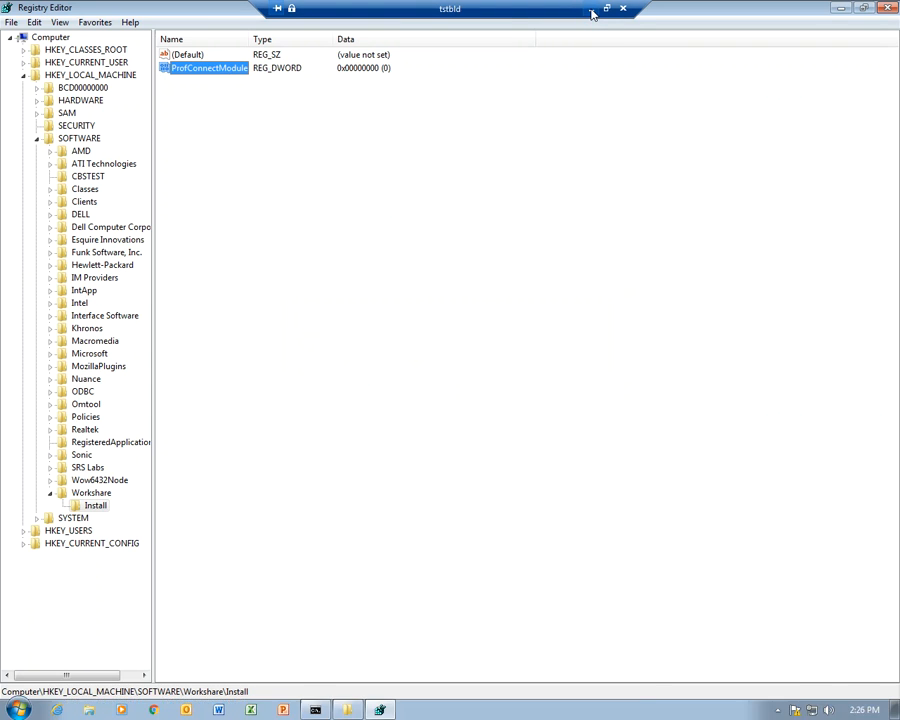
pyautogui.click(592, 12)
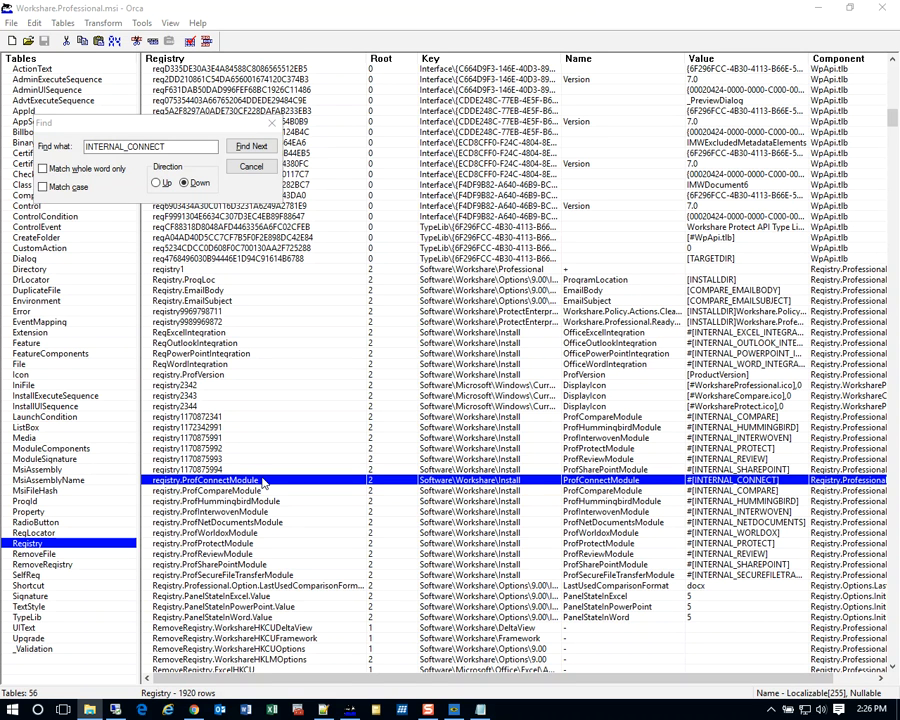
pyautogui.click(234, 544)
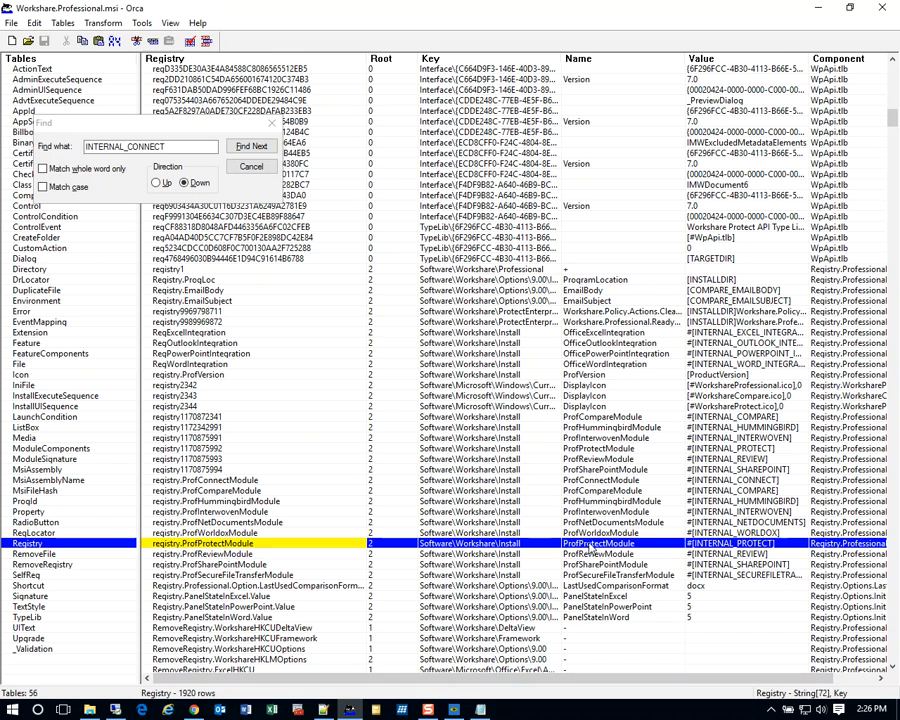
pyautogui.click(636, 545)
pyautogui.click(650, 543)
pyautogui.moveTo(657, 543); pyautogui.dragTo(526, 546)
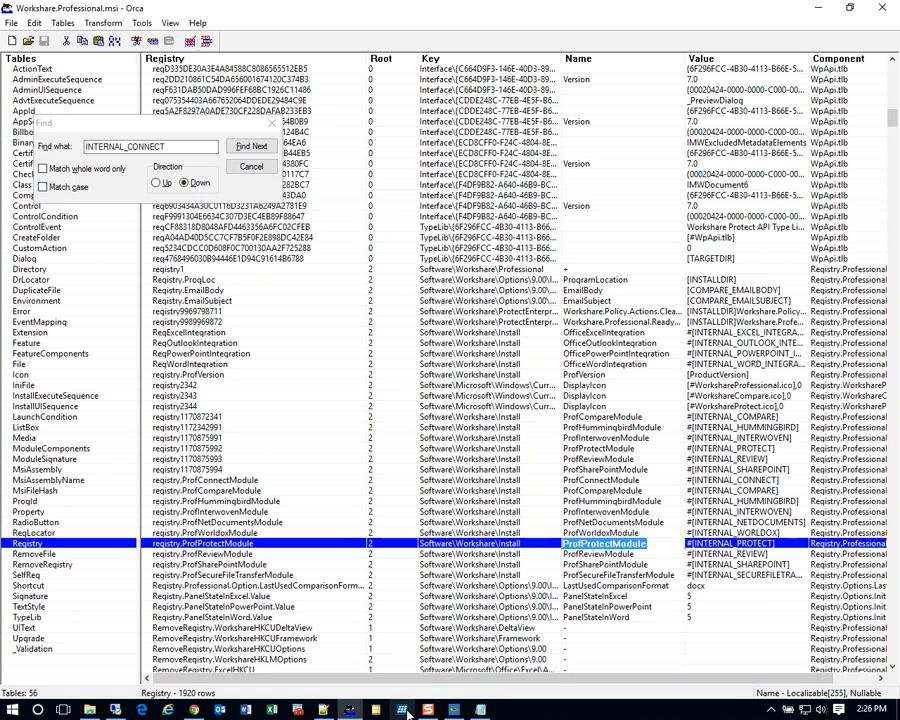
# Create a 32-bit DWORD value named ProfProtectModule in the remote session's Workshare\Install key
pyautogui.click(116, 711)
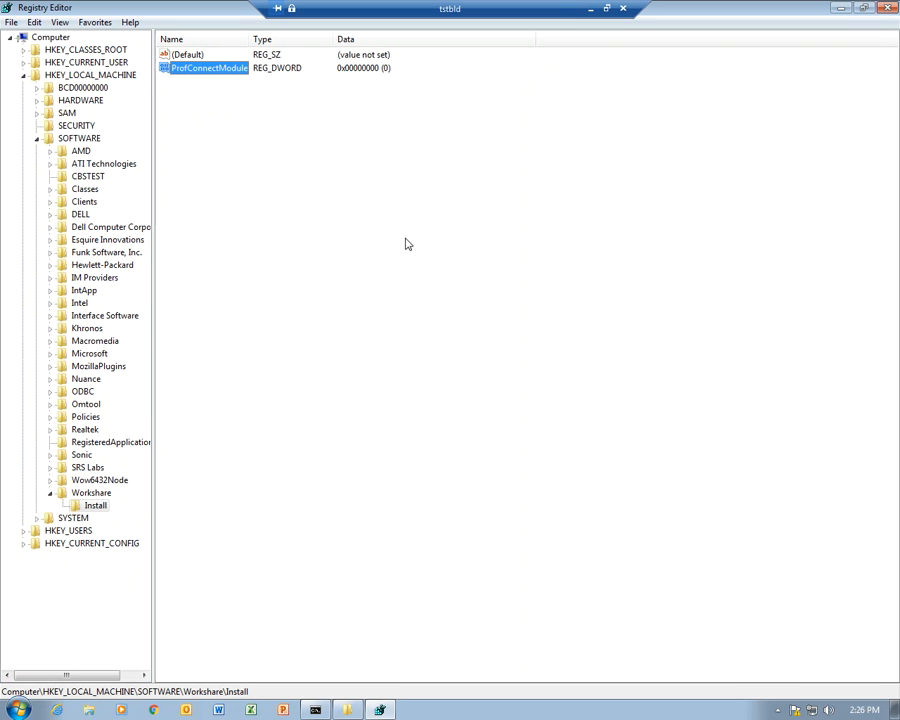
pyautogui.rightClick(208, 92)
pyautogui.moveTo(266, 100)
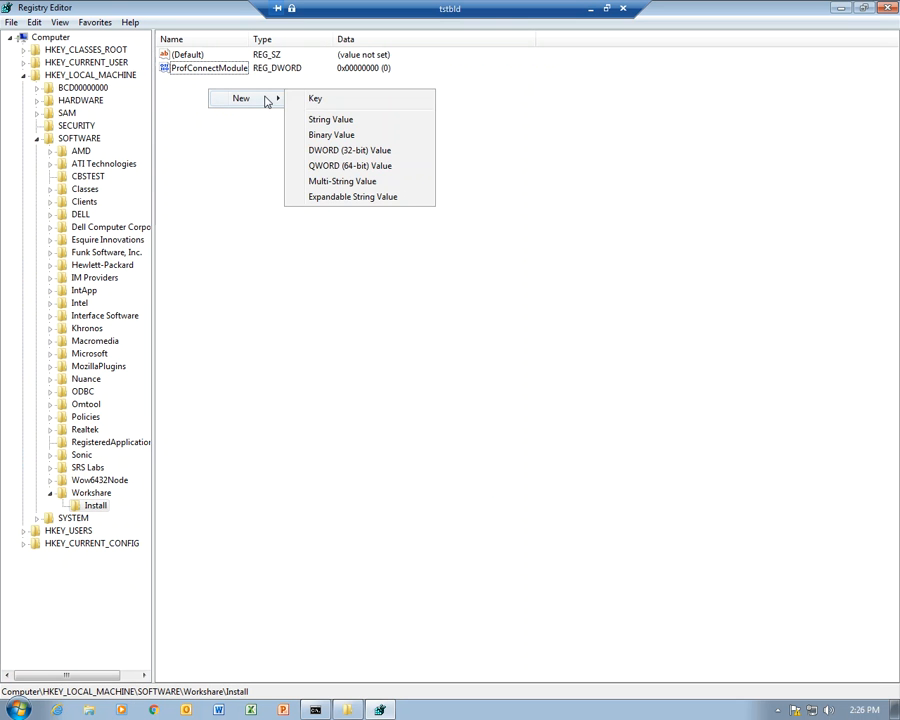
pyautogui.click(356, 150)
pyautogui.write('ProfProtectModule')
pyautogui.press('Return')
pyautogui.click(337, 207)
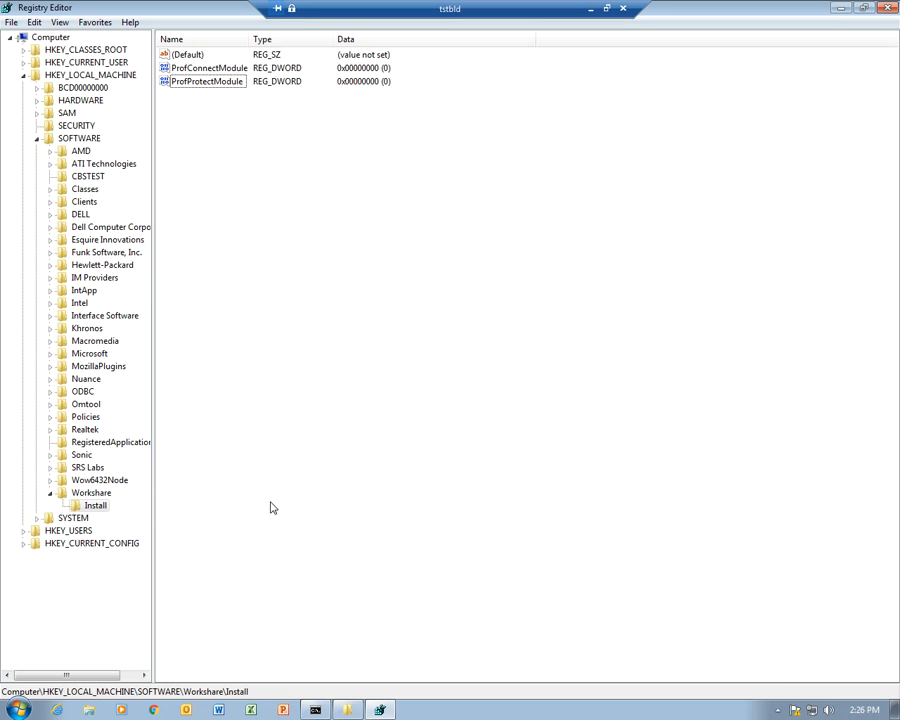
# Try to run the previous msiexec command for Workshare.Professional.msi in the command prompt and dismiss the resulting error
pyautogui.click(316, 710)
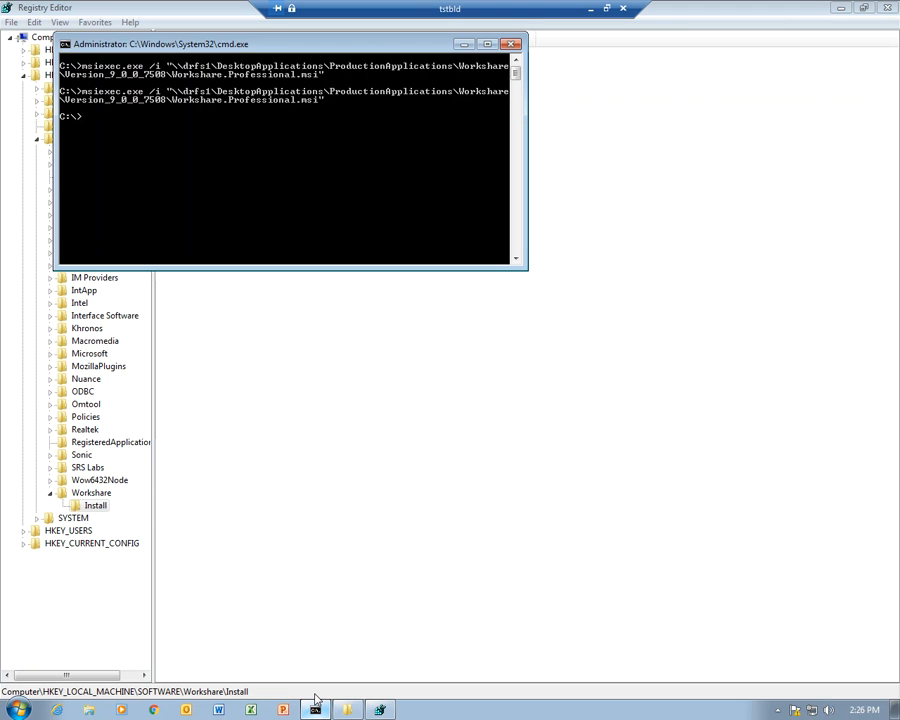
pyautogui.press('Up')
pyautogui.press('Return')
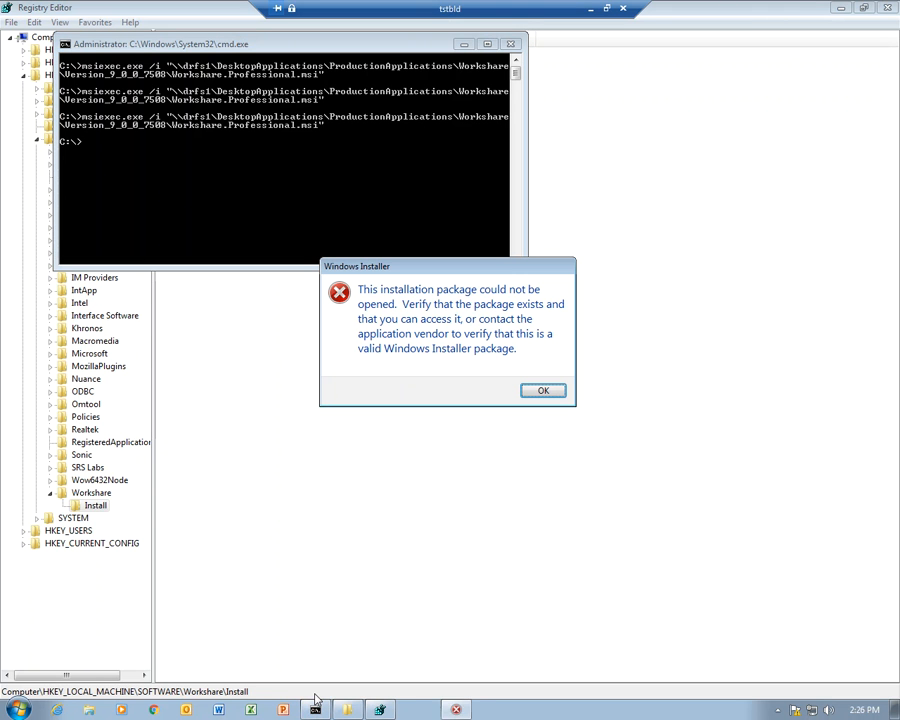
pyautogui.click(541, 394)
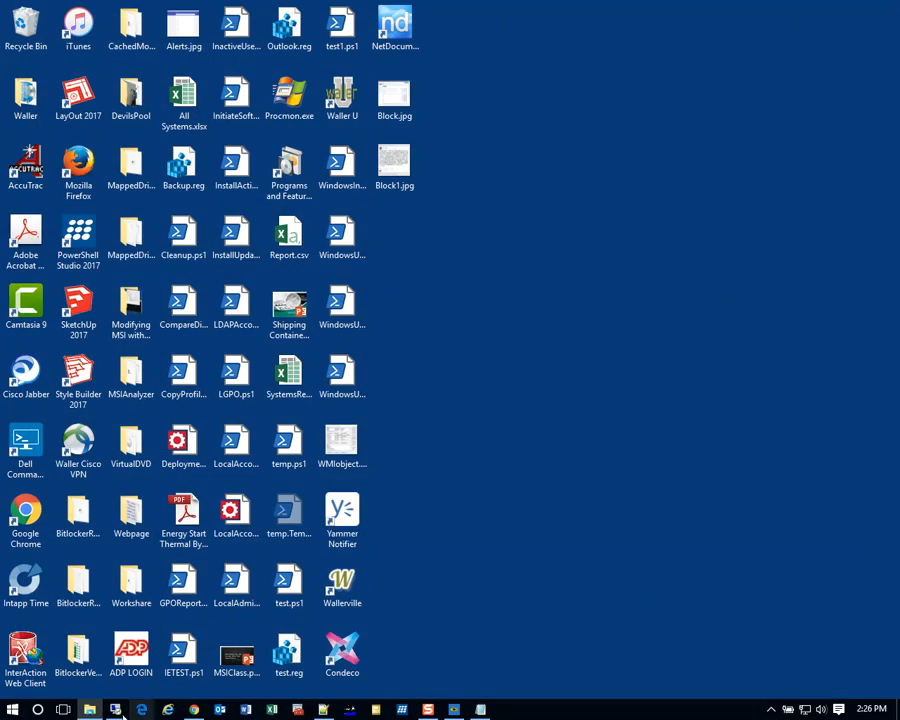
# Rerun the Workshare.Professional.msi install in the remote session, check the wizard's Module Selection page, and cancel out of the installation
pyautogui.click(115, 709)
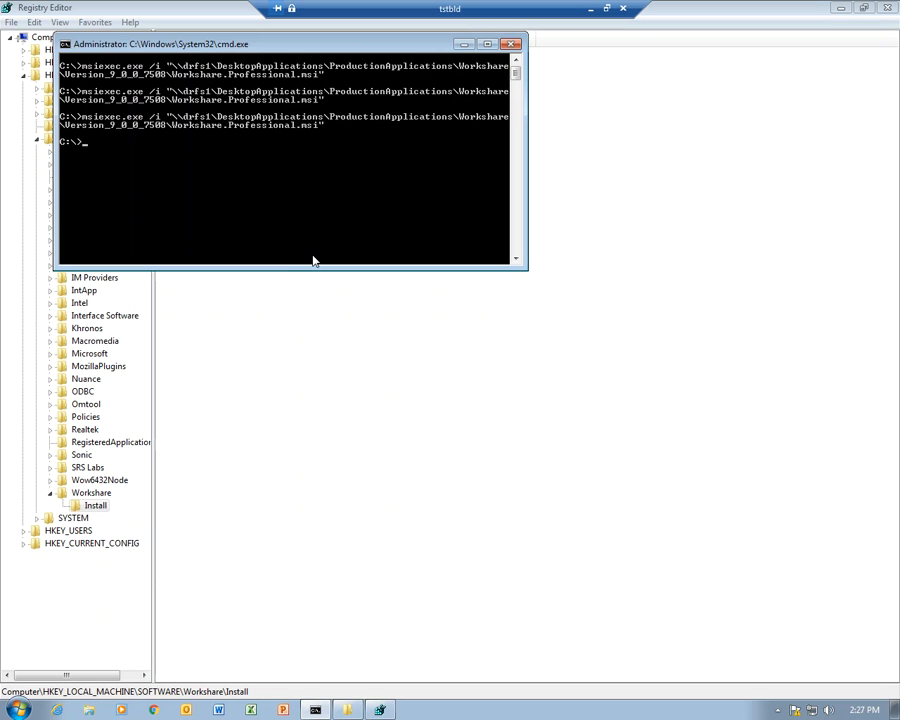
pyautogui.press('Up')
pyautogui.press('Return')
pyautogui.press('Return')
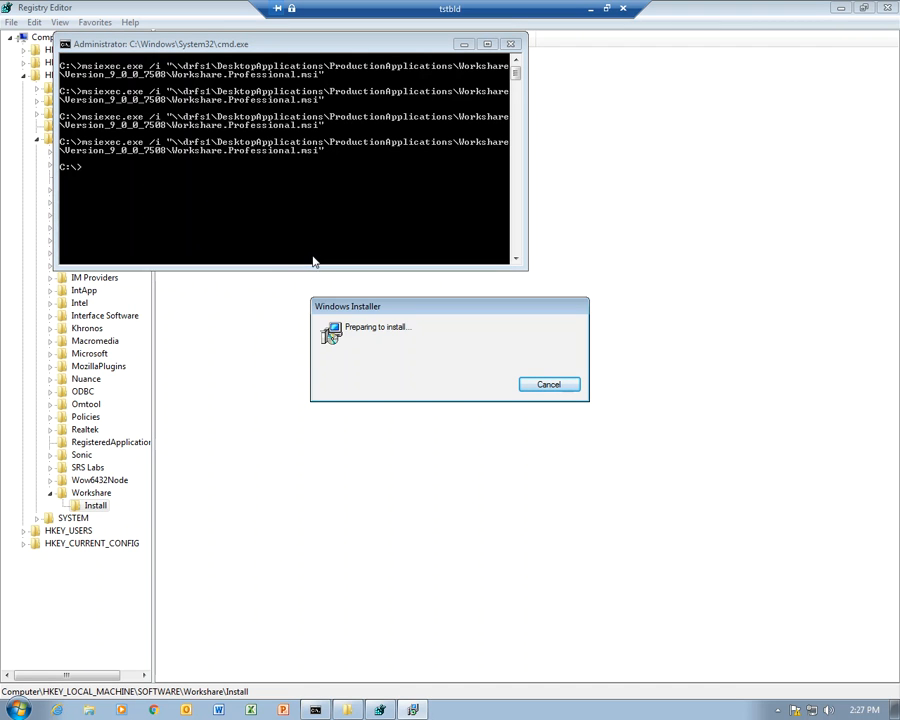
pyautogui.click(516, 463)
pyautogui.click(527, 466)
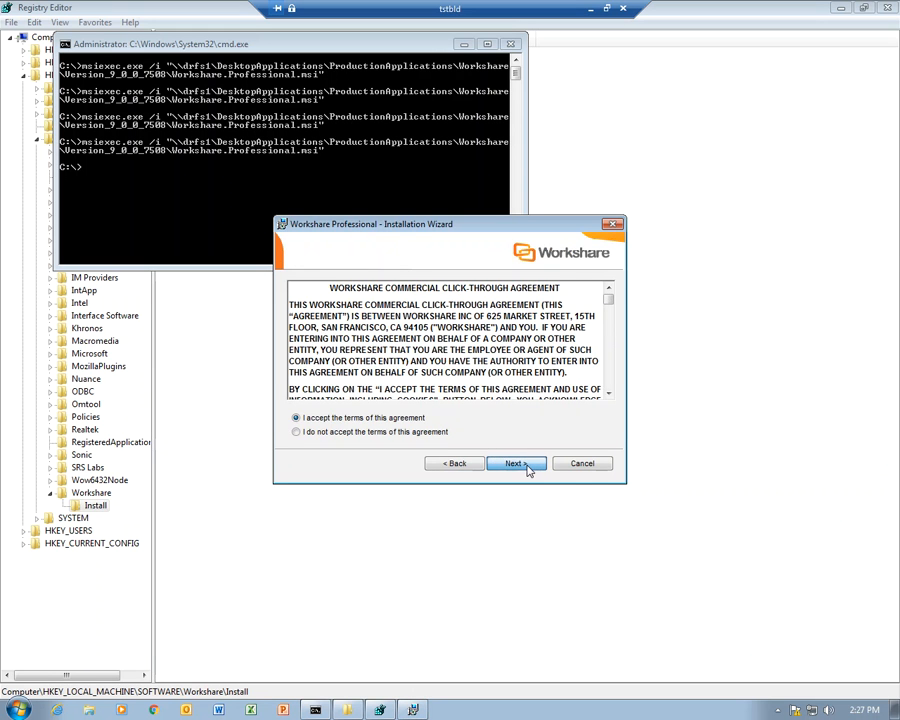
pyautogui.click(527, 466)
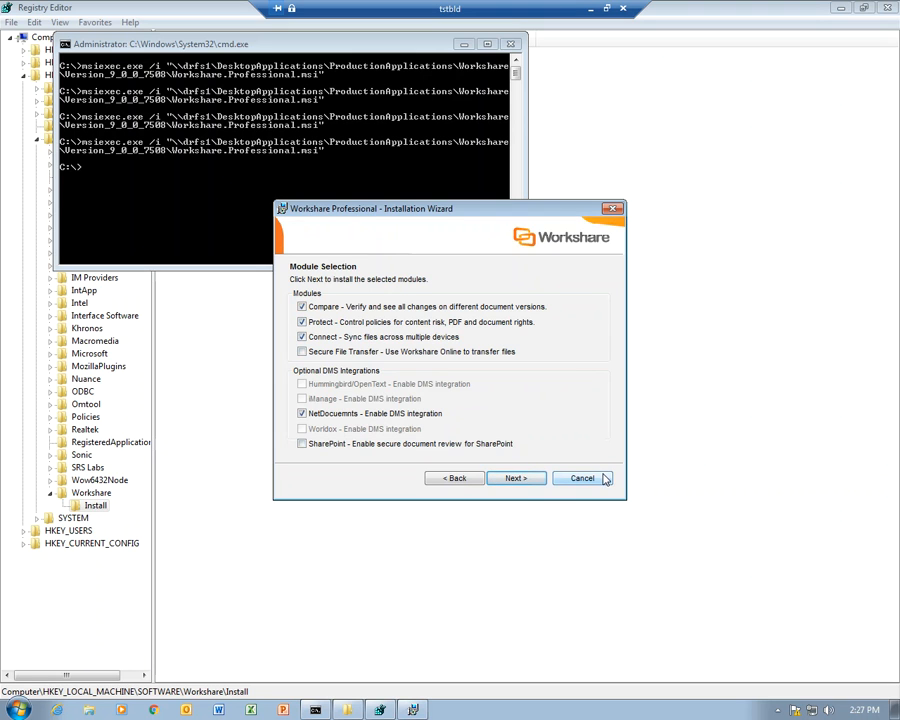
pyautogui.click(578, 478)
pyautogui.click(414, 379)
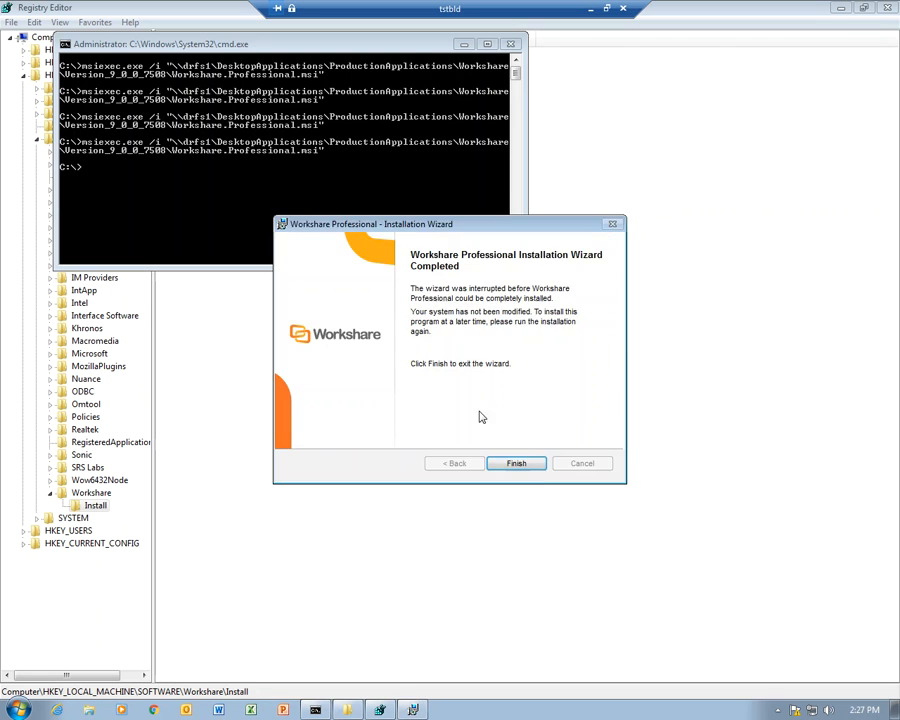
pyautogui.click(531, 466)
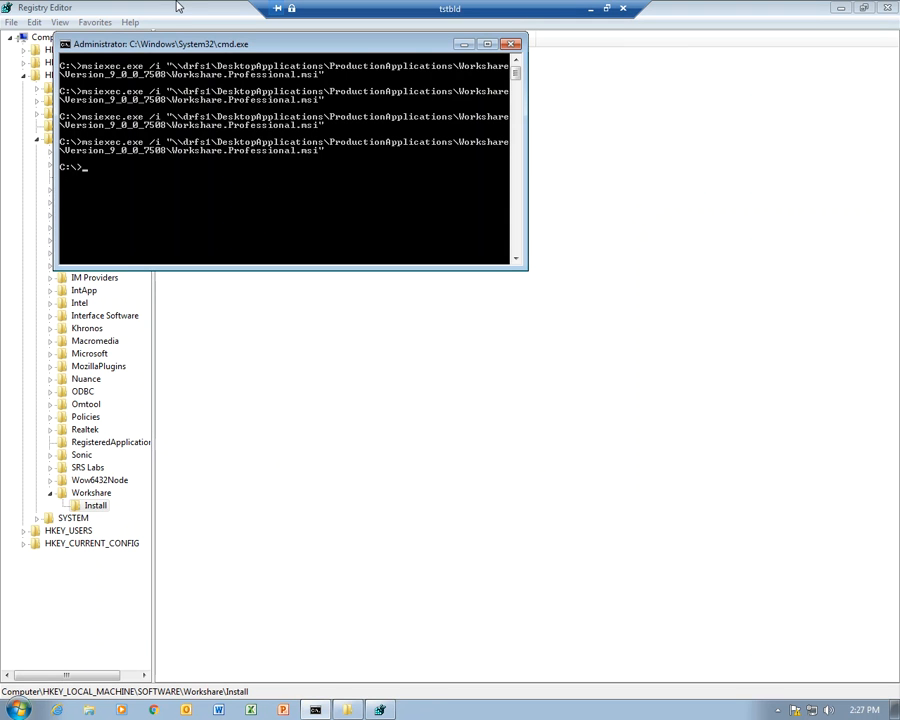
# Back in Registry Editor, create a key named Workshare under HKEY_LOCAL_MACHINE\SOFTWARE\Wow6432Node
pyautogui.click(176, 7)
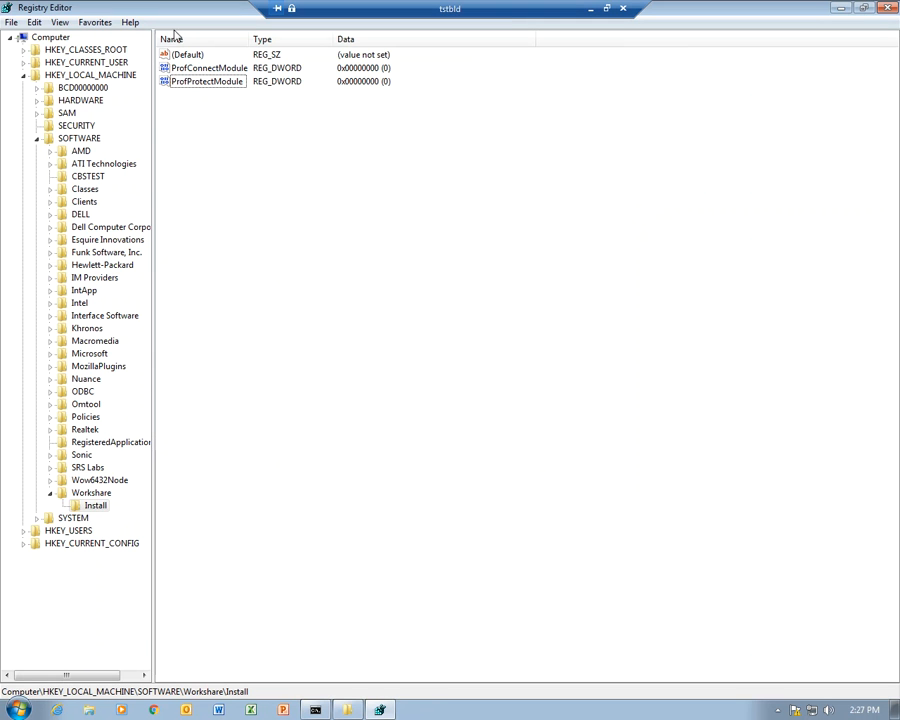
pyautogui.click(99, 482)
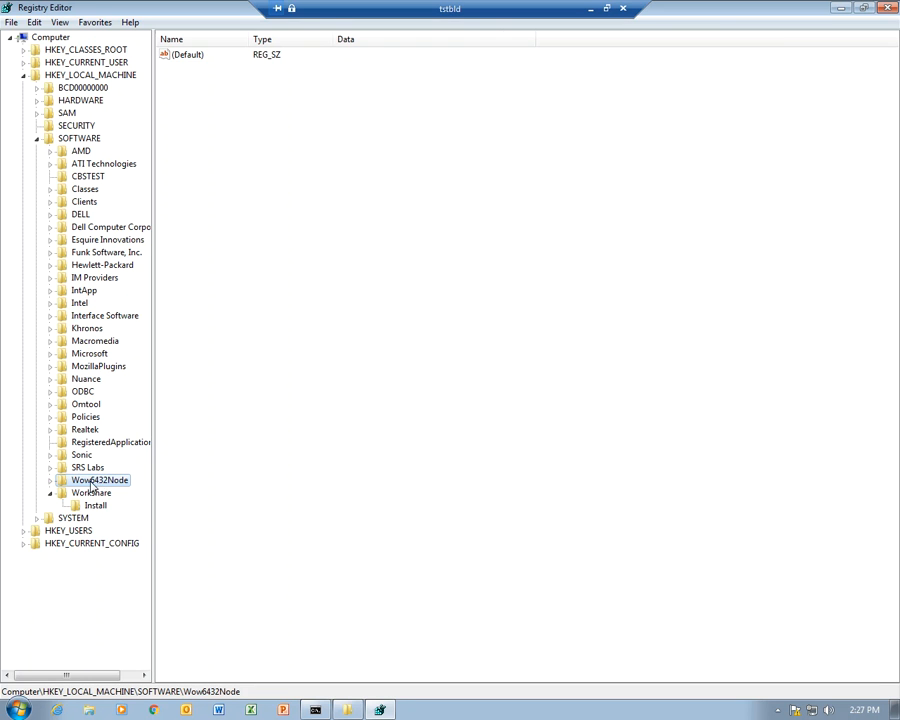
pyautogui.click(49, 481)
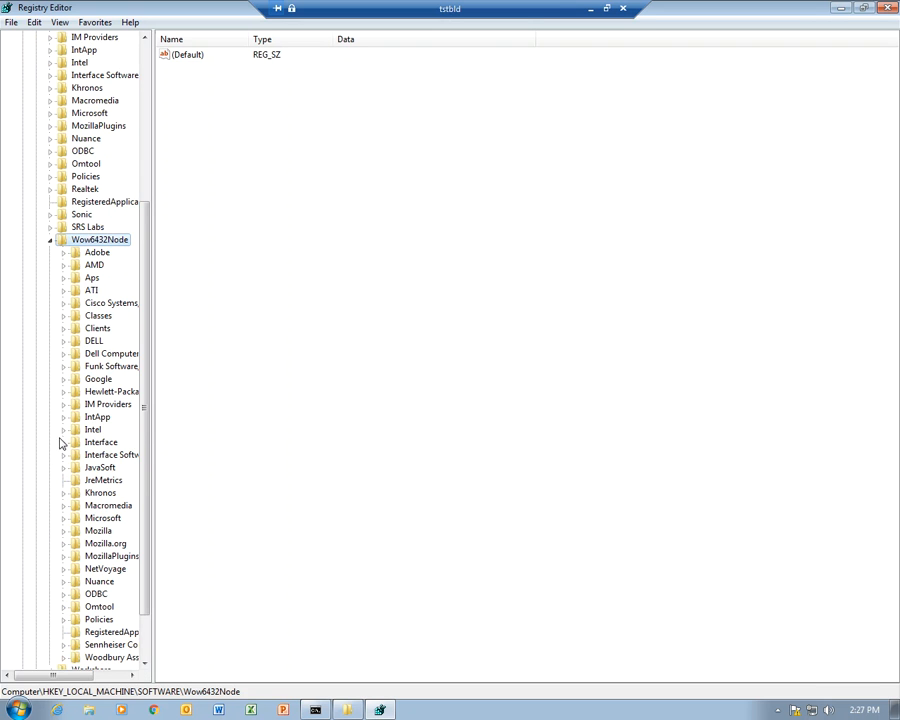
pyautogui.scroll(-2, 62, 450)
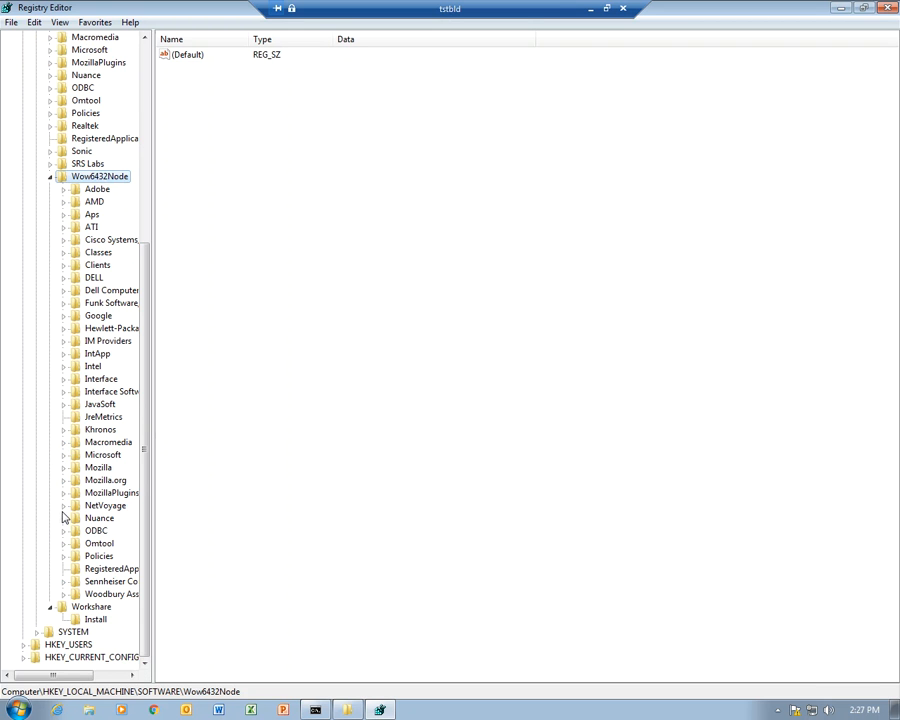
pyautogui.rightClick(110, 178)
pyautogui.moveTo(126, 202)
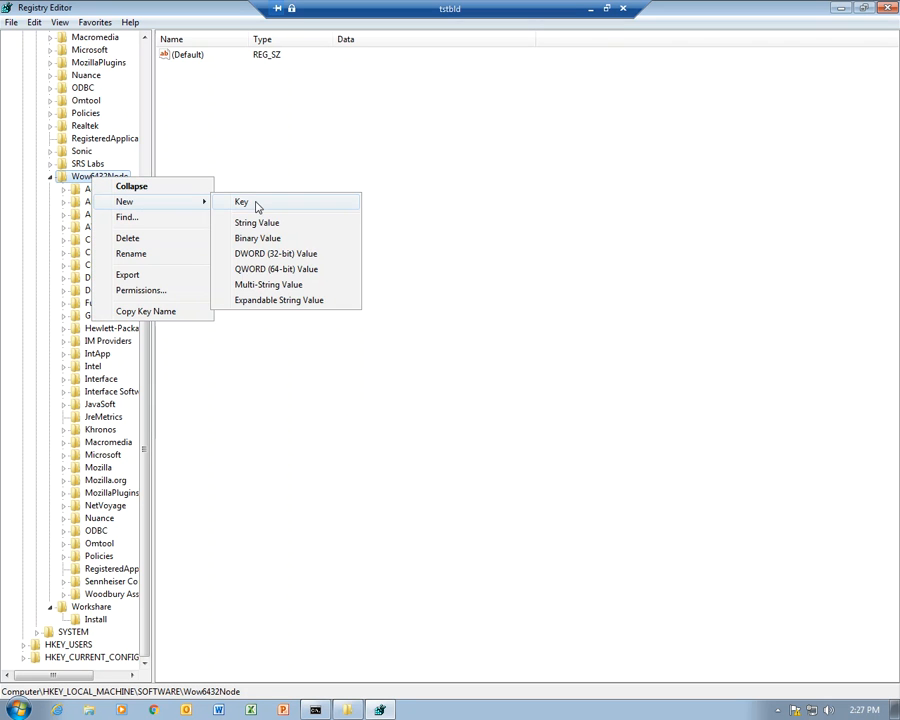
pyautogui.click(242, 202)
pyautogui.write('Wor')
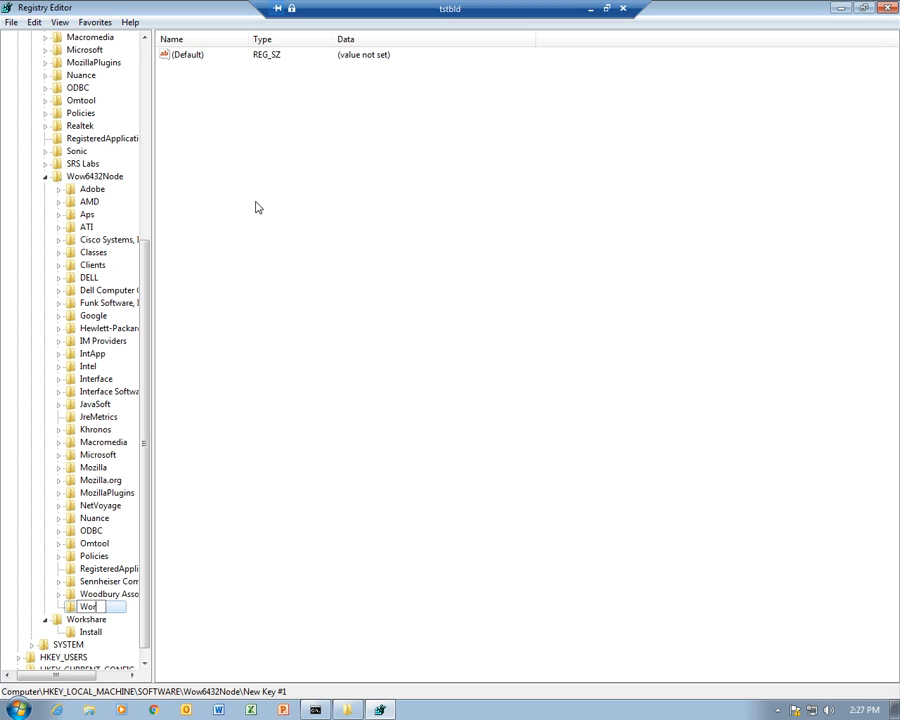
pyautogui.write('kshare')
pyautogui.press('Return')
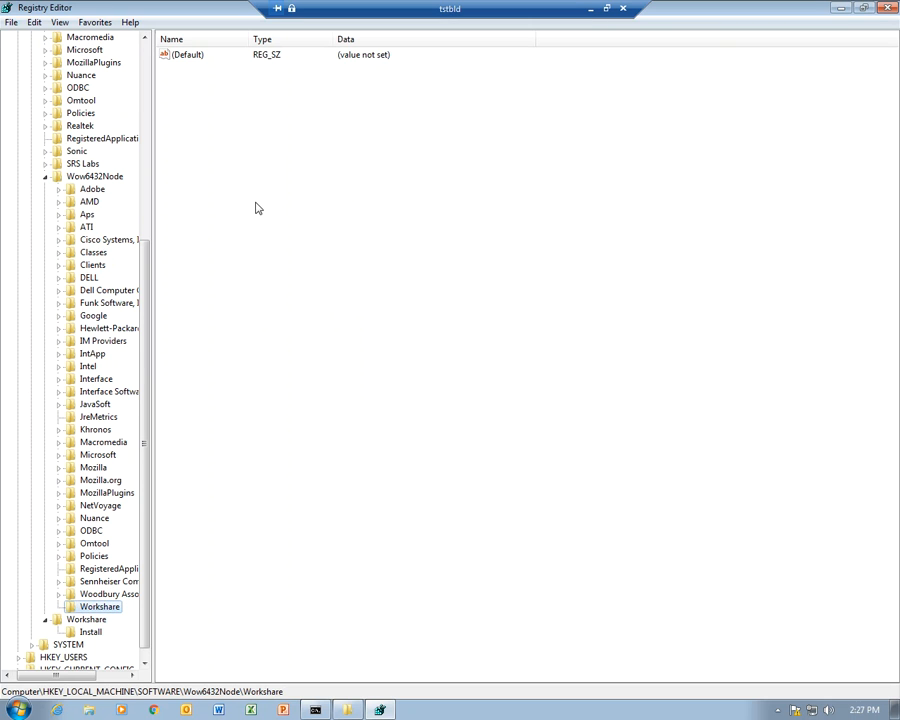
# Create a subkey named Install under the Wow6432Node\Workshare key
pyautogui.rightClick(106, 607)
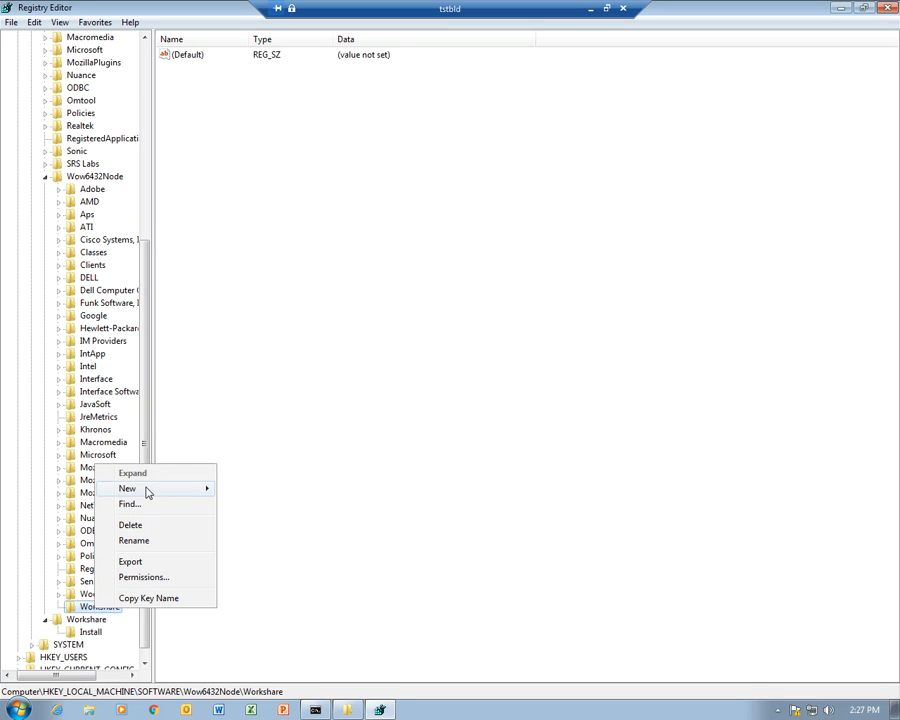
pyautogui.moveTo(203, 488)
pyautogui.click(255, 490)
pyautogui.write('Install')
pyautogui.press('Return')
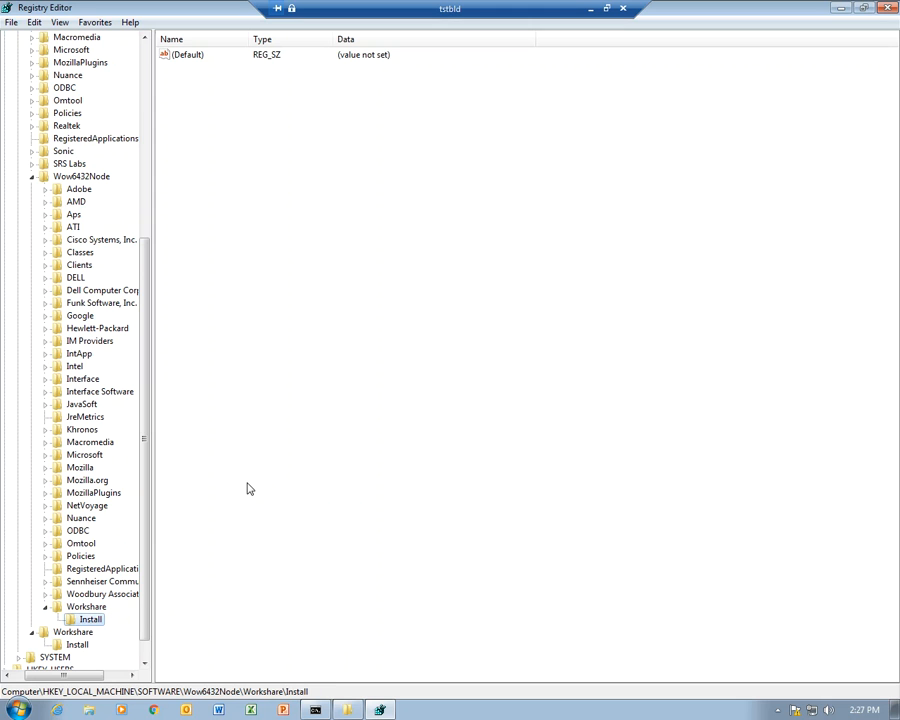
# Copy the value name ProfConnectModule from the SOFTWARE\Workshare\Install key, leaving its data unedited
pyautogui.click(78, 644)
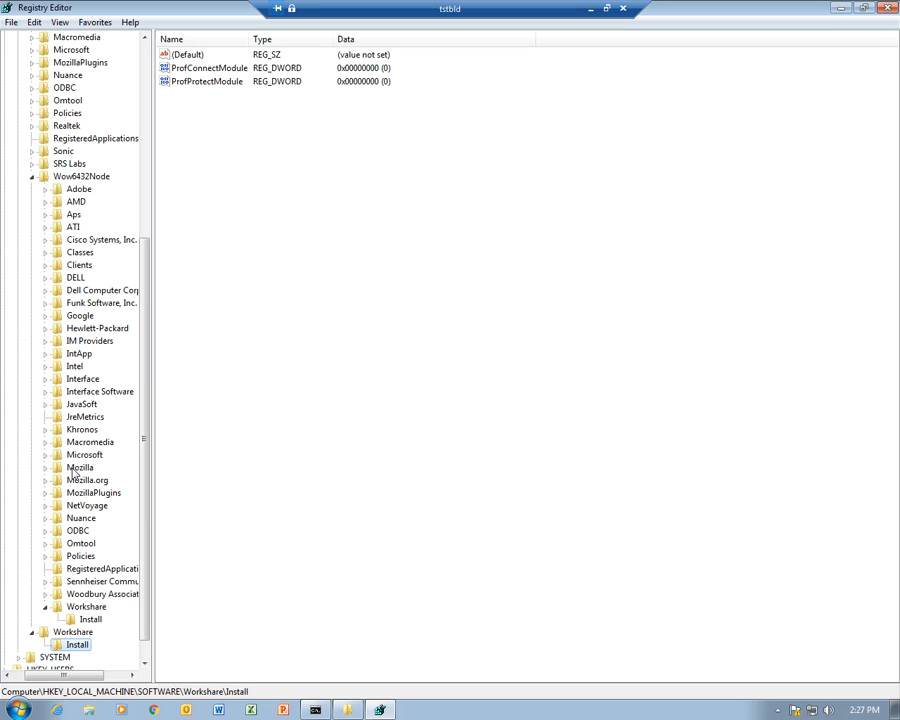
pyautogui.doubleClick(206, 68)
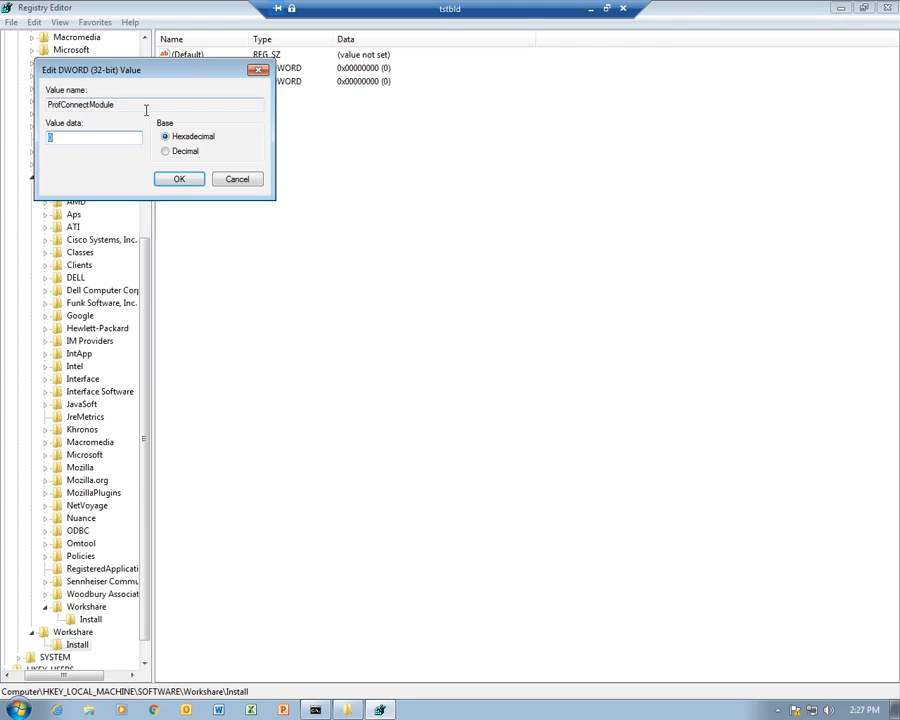
pyautogui.doubleClick(256, 104)
pyautogui.hotkey('ctrl', 'c')
pyautogui.click(237, 179)
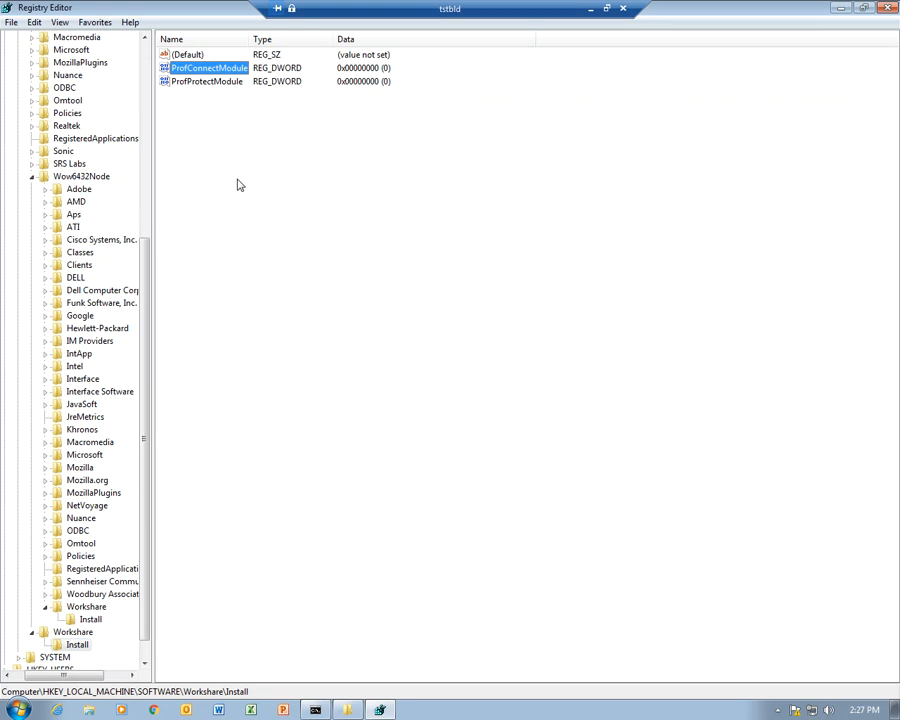
# Create a 32-bit DWORD value in Wow6432Node\Workshare\Install, using the copied name ProfConnectModule
pyautogui.click(78, 620)
pyautogui.rightClick(227, 258)
pyautogui.moveTo(261, 267)
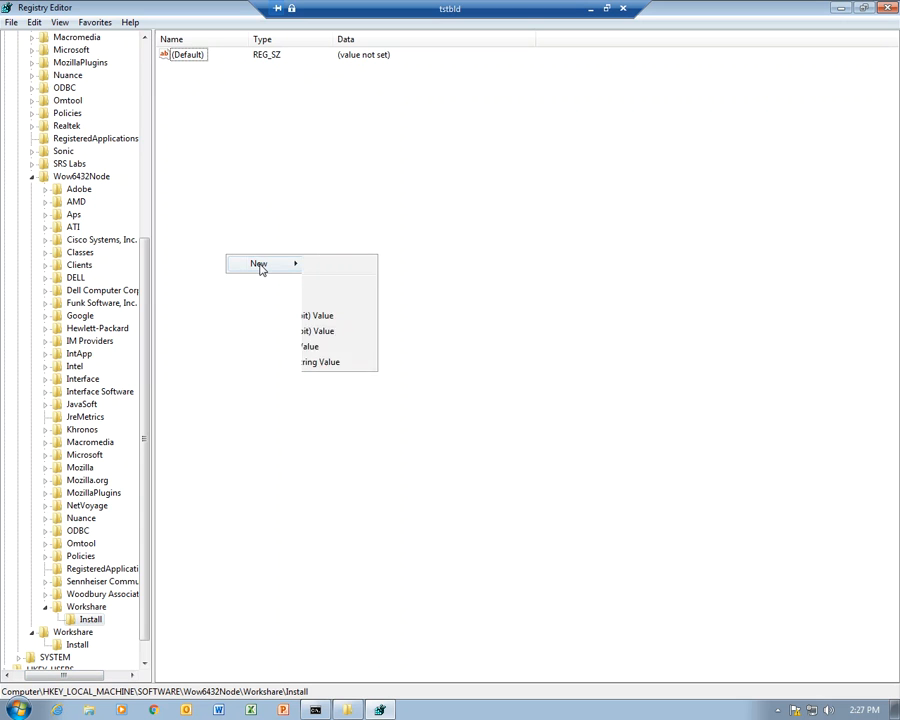
pyautogui.click(365, 319)
pyautogui.hotkey('ctrl', 'v')
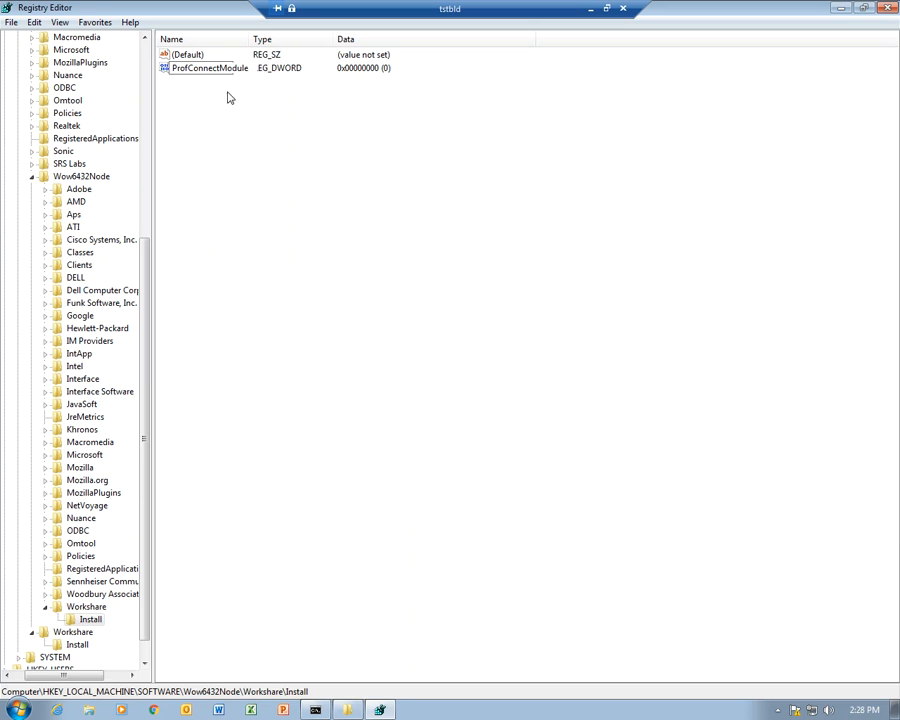
pyautogui.press('Return')
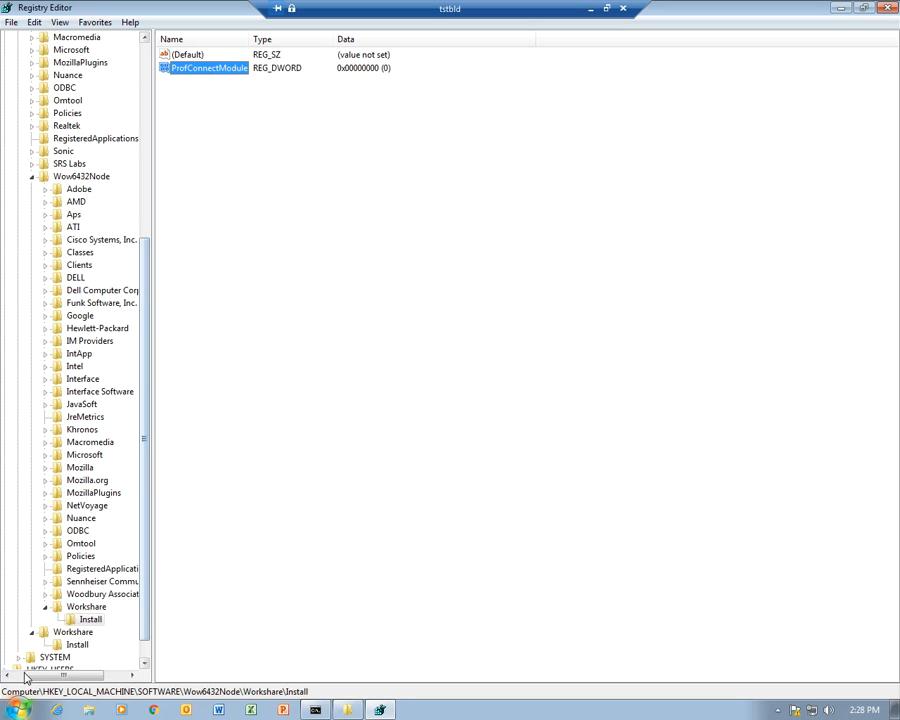
# Copy the value name ProfProtectModule from the SOFTWARE\Workshare\Install key without editing its data
pyautogui.click(80, 645)
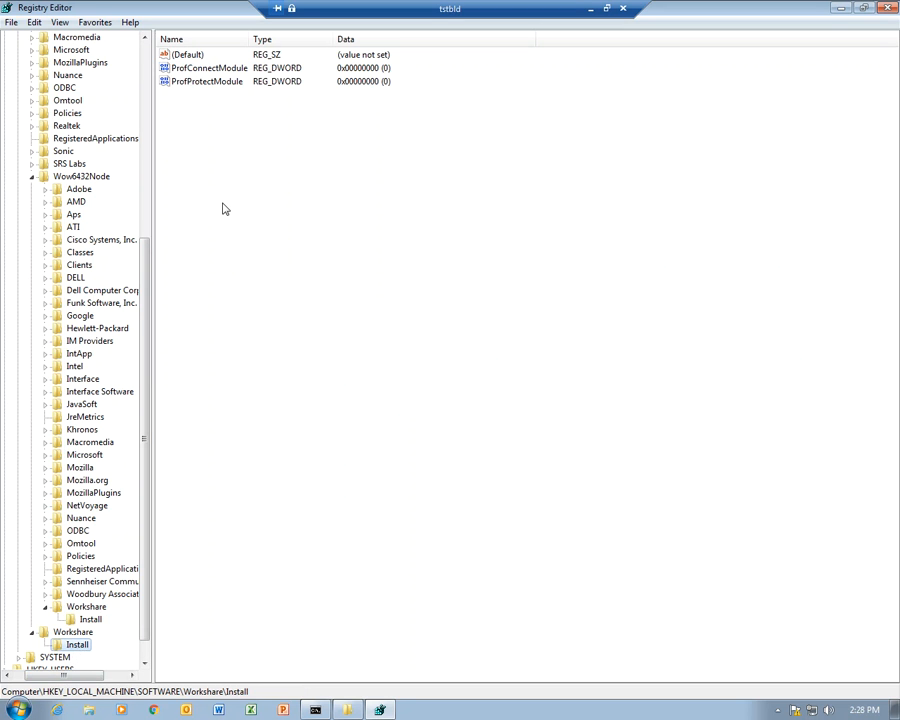
pyautogui.doubleClick(200, 81)
pyautogui.moveTo(121, 105); pyautogui.dragTo(24, 107)
pyautogui.hotkey('ctrl', 'c')
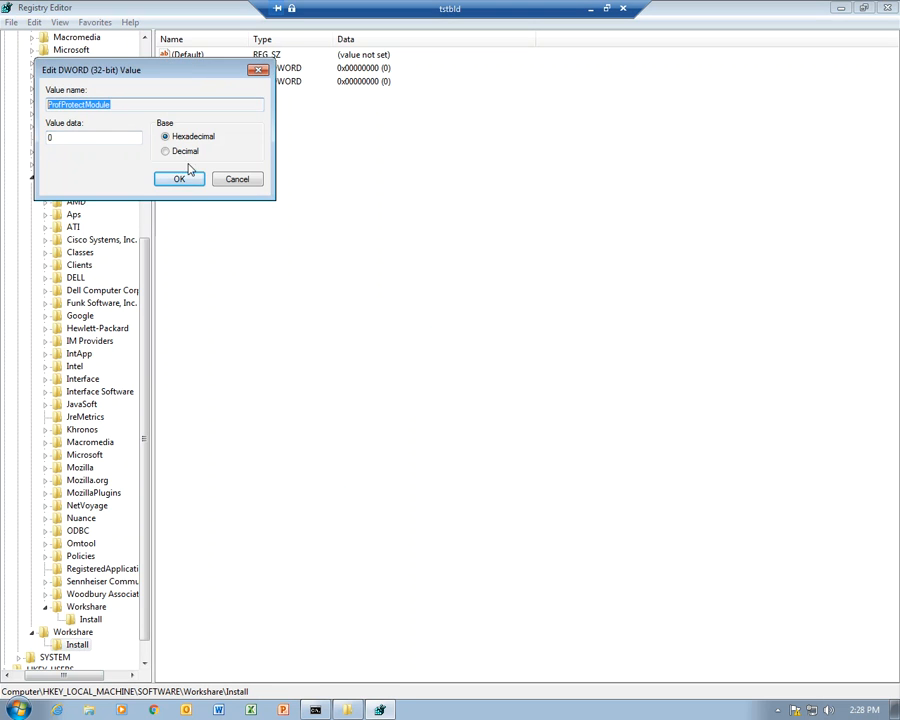
pyautogui.click(237, 179)
# Create a 32-bit DWORD value in Wow6432Node\Workshare\Install, using the copied name ProfProtectModule
pyautogui.click(89, 619)
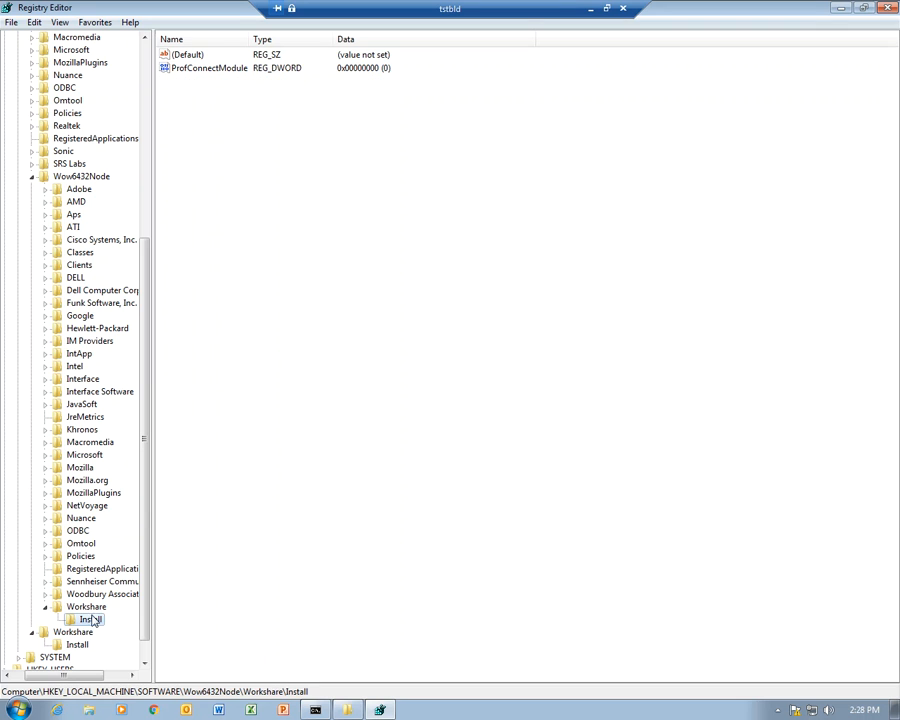
pyautogui.rightClick(245, 113)
pyautogui.moveTo(282, 119)
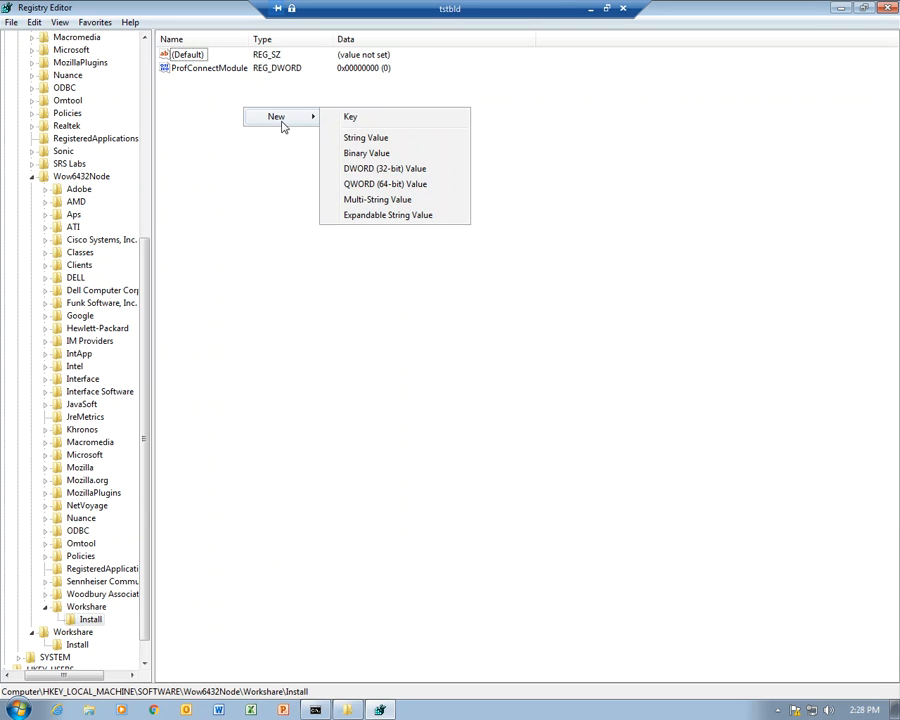
pyautogui.click(380, 169)
pyautogui.hotkey('ctrl', 'v')
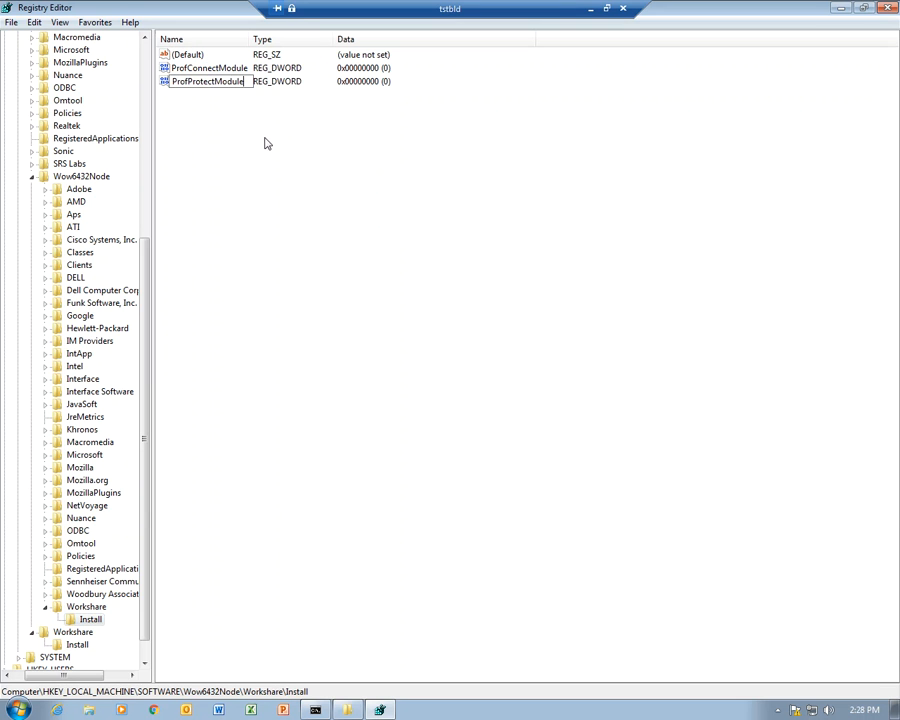
pyautogui.press('Return')
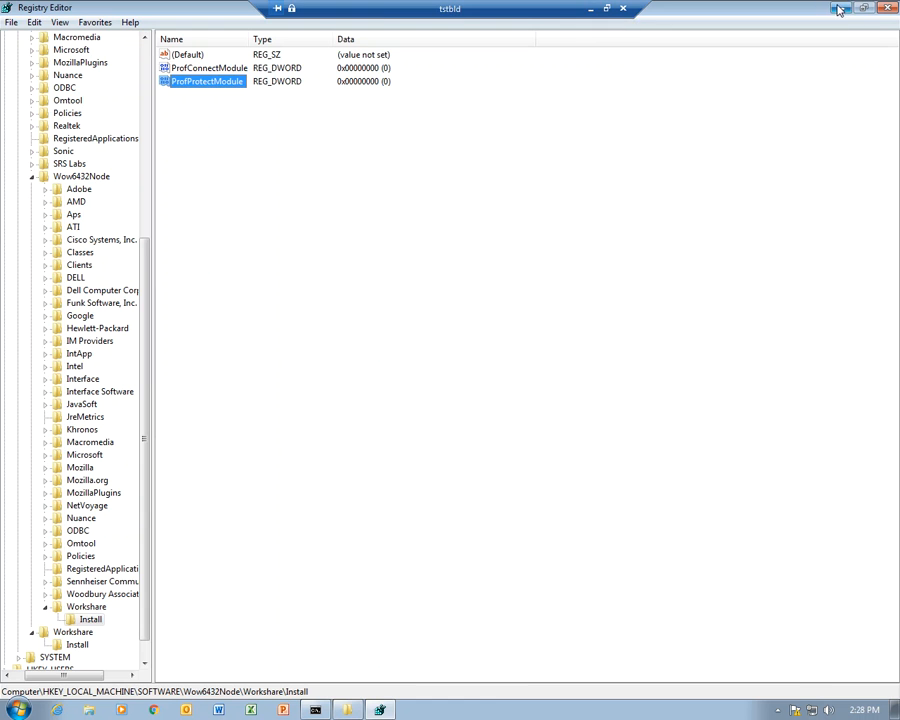
# Rerun the Workshare.Professional.msi install up to the Module Selection page to check the modules, and switch back to Registry Editor
pyautogui.click(591, 12)
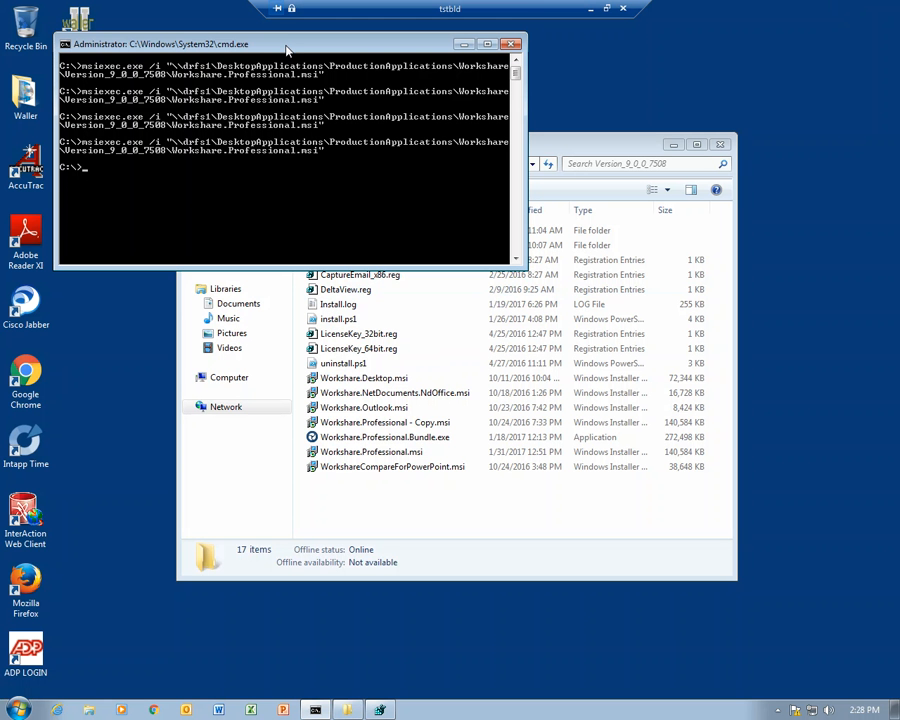
pyautogui.press('Up')
pyautogui.press('Return')
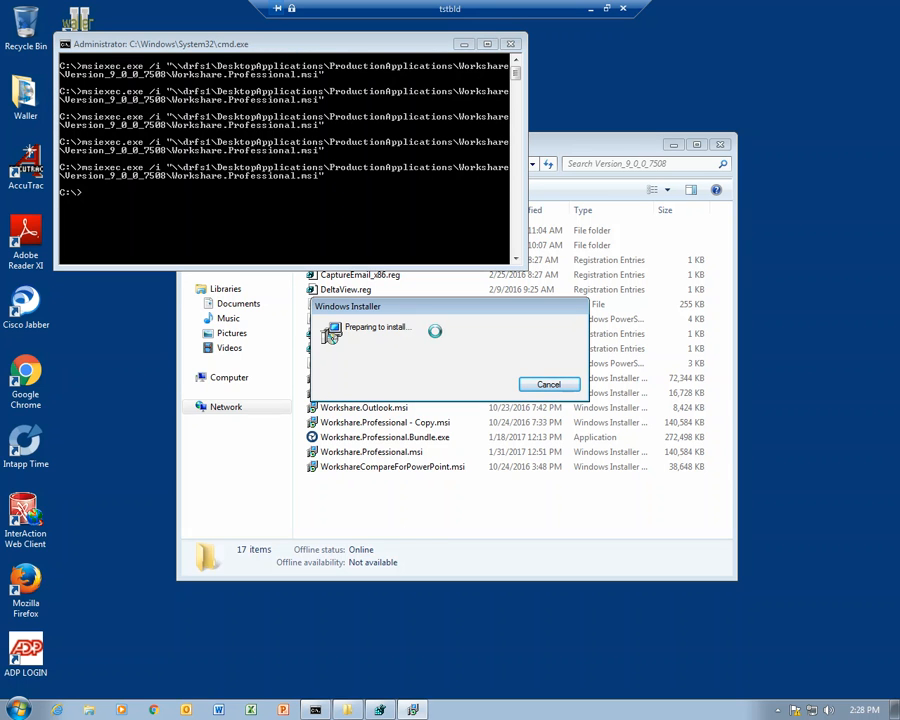
pyautogui.click(520, 465)
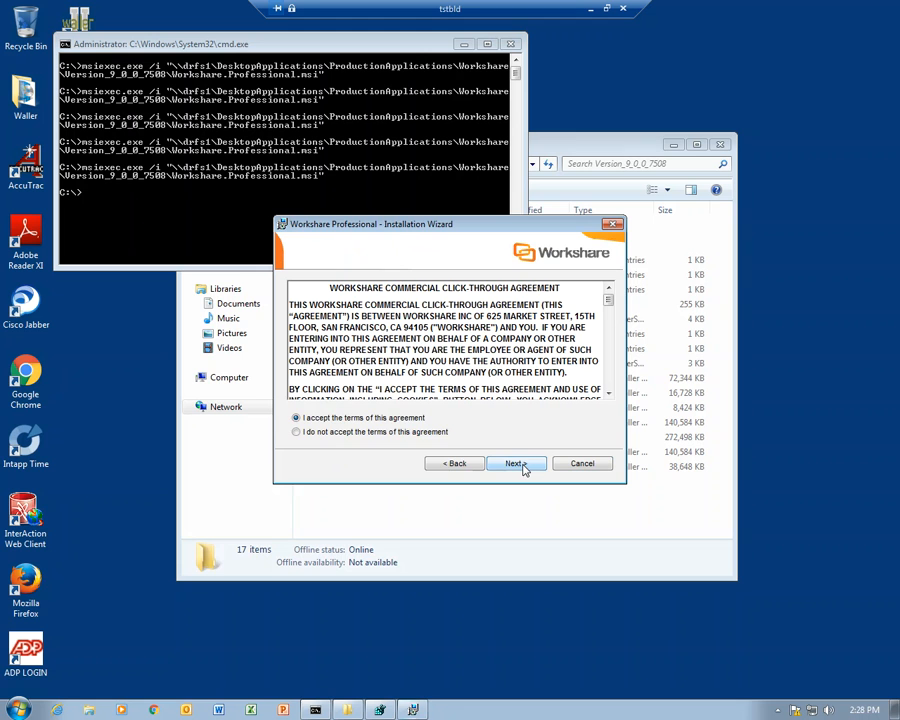
pyautogui.click(520, 465)
pyautogui.click(520, 465)
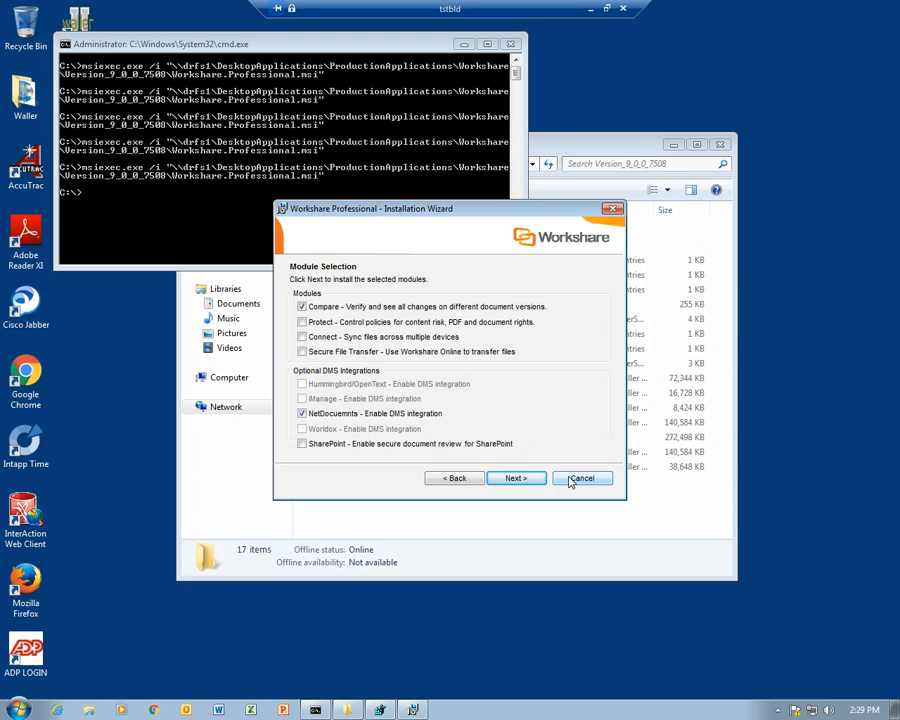
pyautogui.click(377, 711)
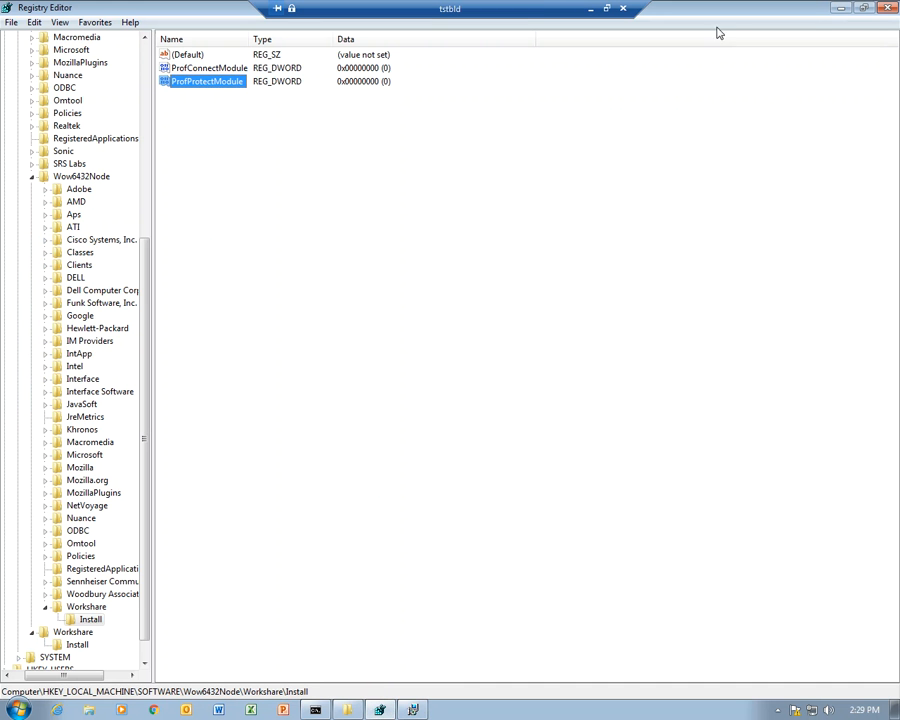
# Cancel the Workshare Professional installation waiting on the Module Selection page, confirm the cancellation and finish the wizard
pyautogui.click(412, 708)
pyautogui.click(581, 478)
pyautogui.click(414, 378)
pyautogui.click(458, 460)
# Delete the HKEY_LOCAL_MACHINE\SOFTWARE\Workshare key together with its Install subkey, keeping the copy under Wow6432Node
pyautogui.click(70, 633)
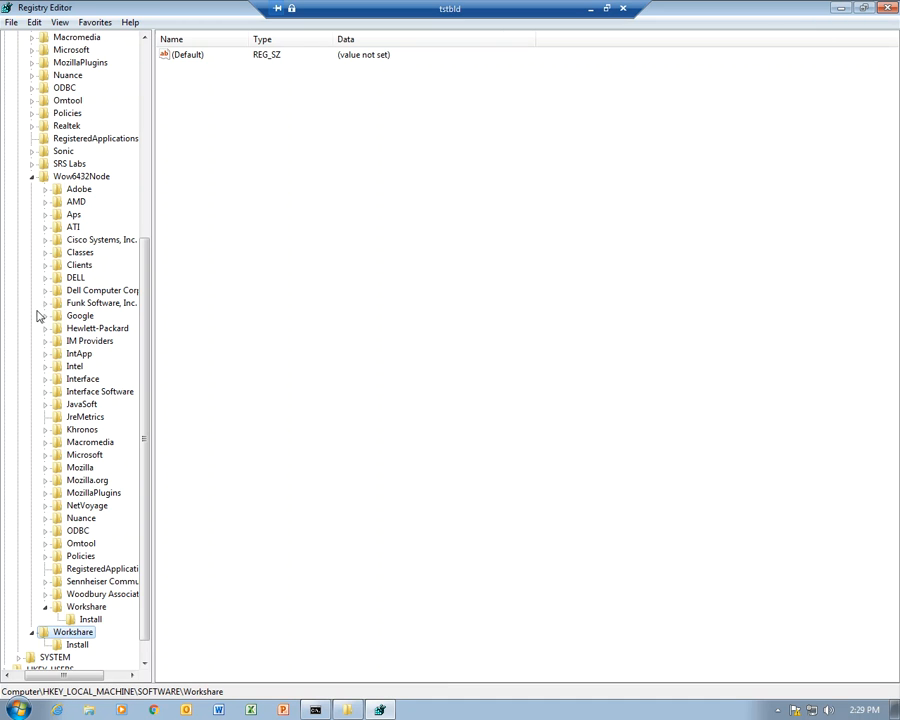
pyautogui.rightClick(69, 632)
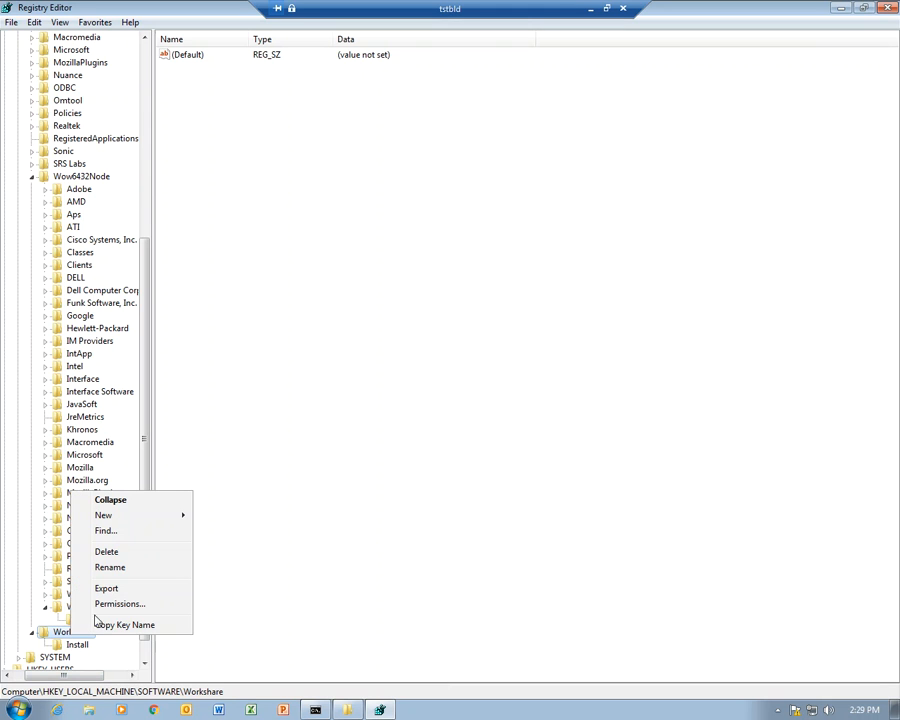
pyautogui.click(139, 558)
pyautogui.click(520, 356)
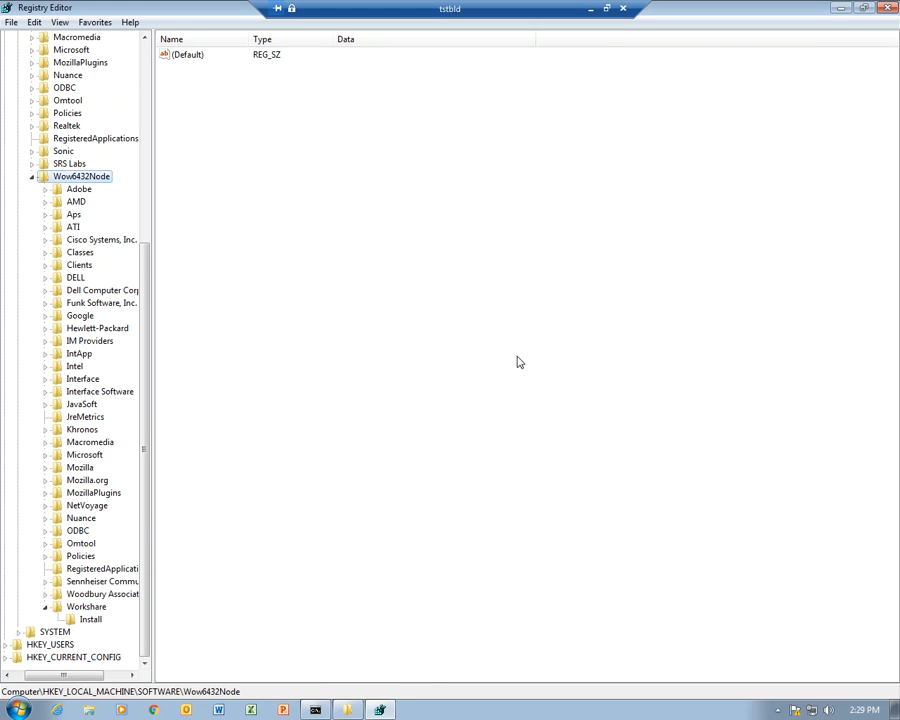
# Rerun the Workshare.Professional.msi install from the command prompt up to Module Selection to check the modules, and cancel the wizard
pyautogui.click(316, 710)
pyautogui.press('Up')
pyautogui.press('Return')
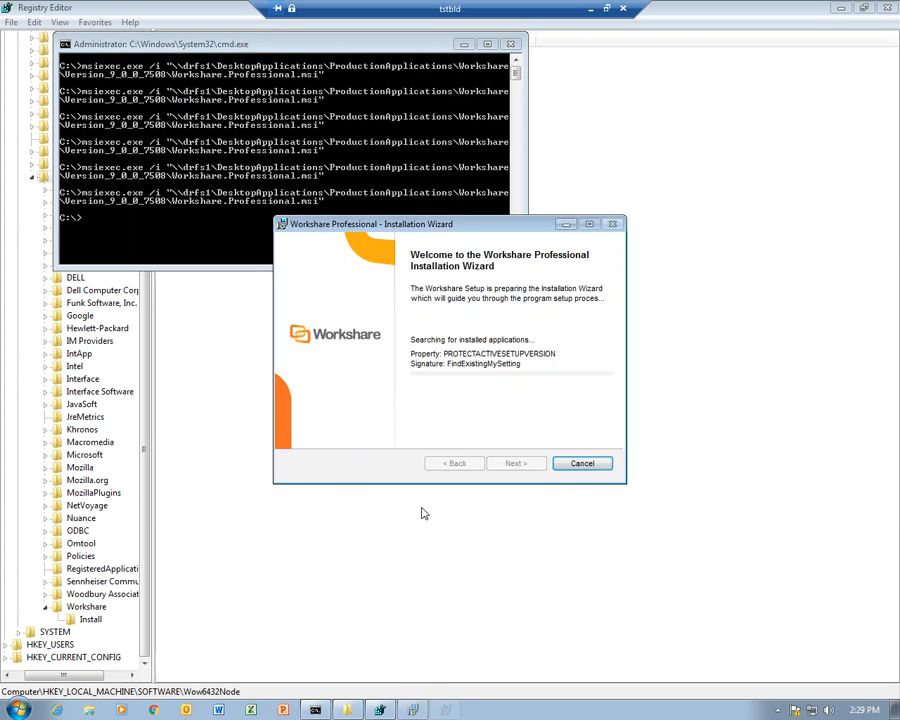
pyautogui.click(526, 464)
pyautogui.click(529, 467)
pyautogui.click(529, 467)
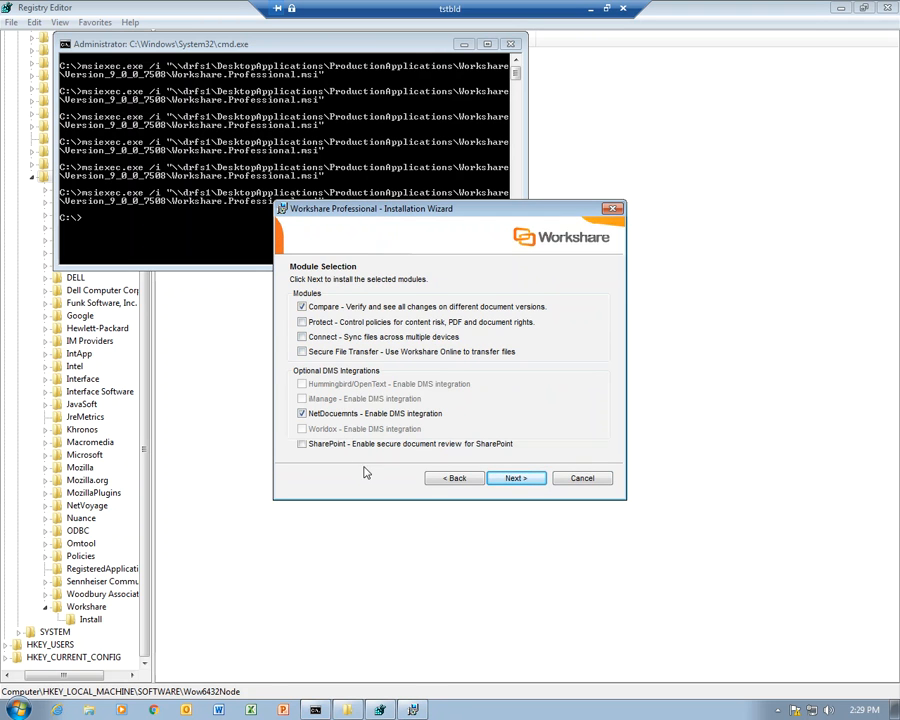
pyautogui.click(580, 478)
pyautogui.click(416, 378)
pyautogui.click(458, 460)
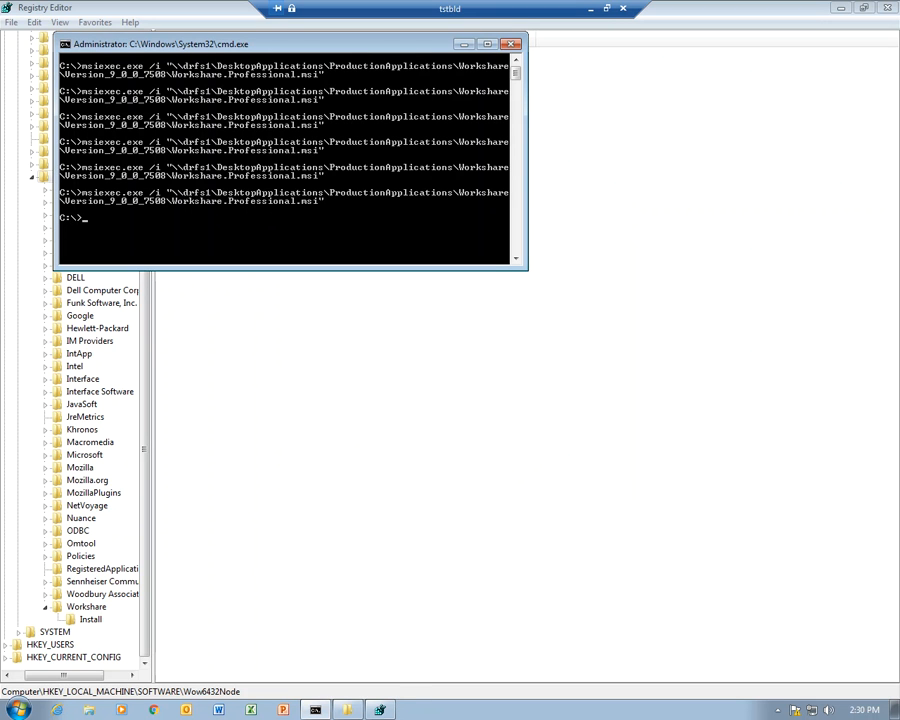
# Review install.ps1 in Notepad++, highlighting the Install-MSI line for Workshare Professional 9 below the registry entries, and close the editor
pyautogui.moveTo(0, 180); pyautogui.dragTo(440, 168)
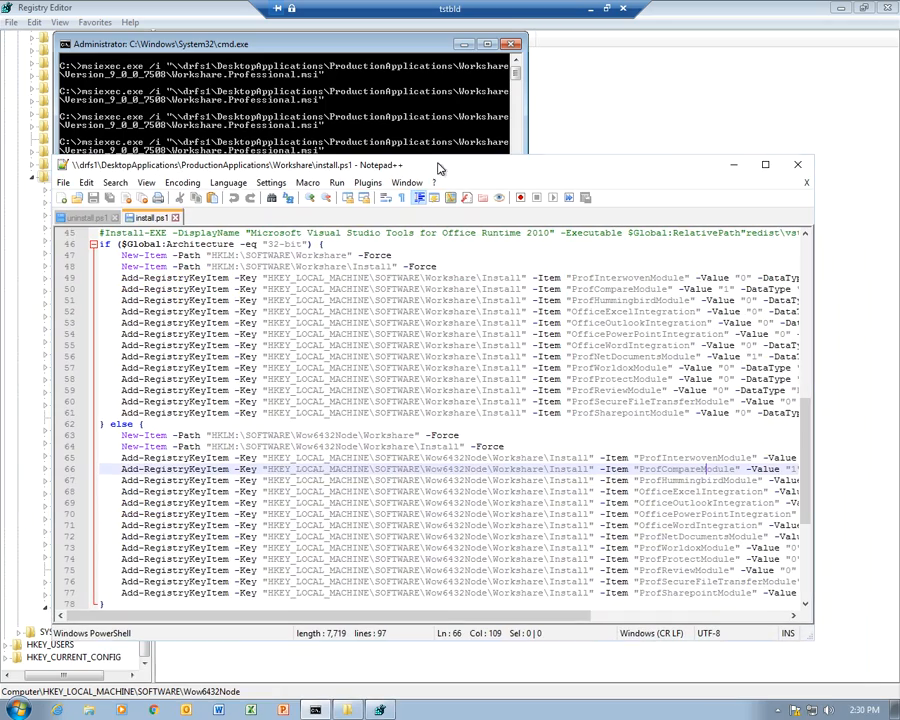
pyautogui.click(765, 165)
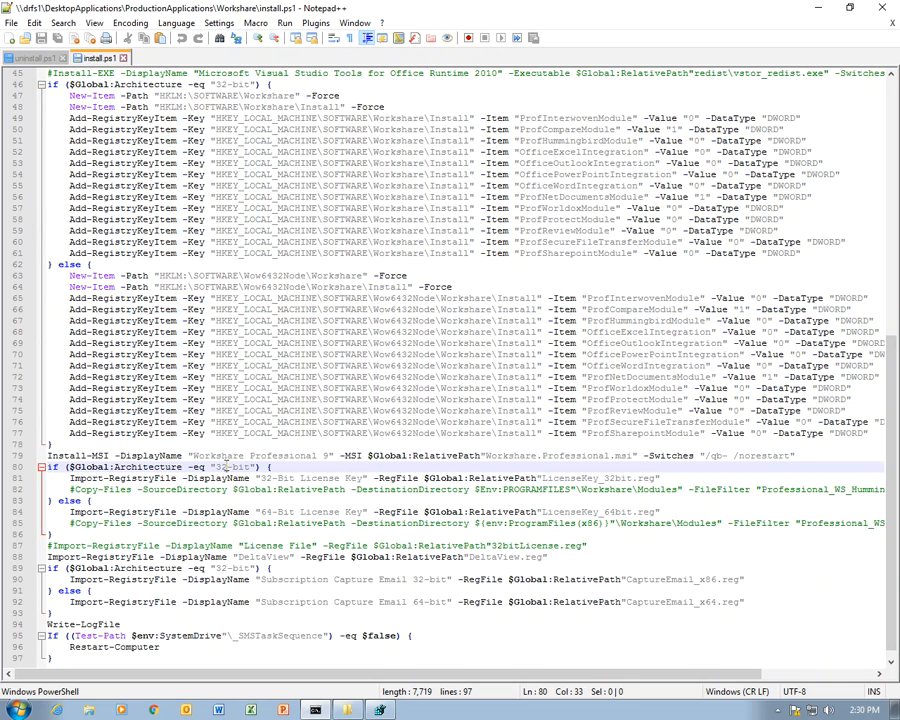
pyautogui.moveTo(192, 455); pyautogui.dragTo(537, 457)
pyautogui.click(10, 459)
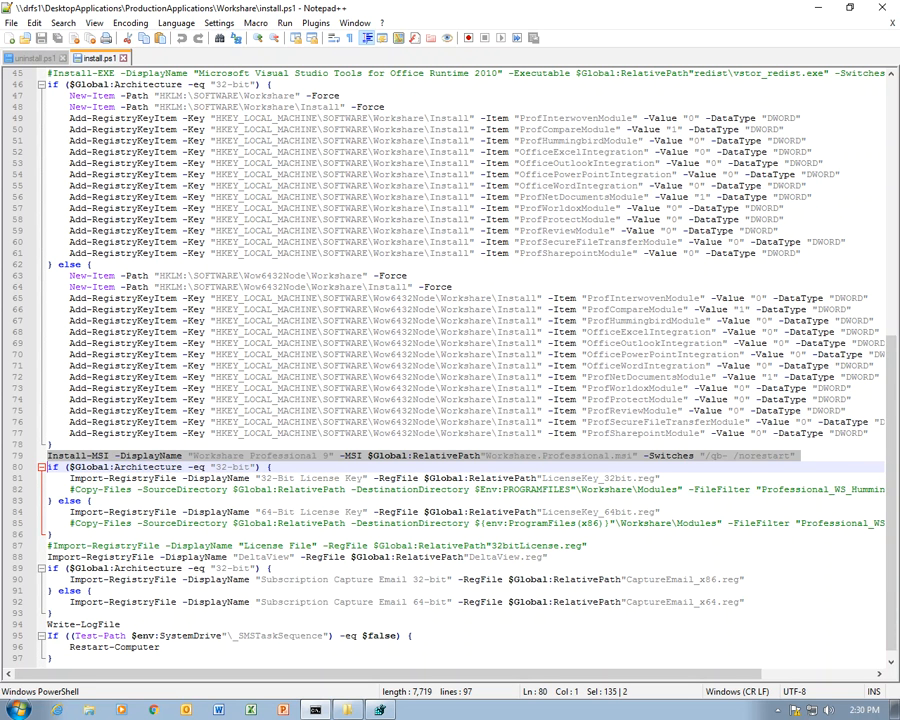
pyautogui.click(884, 8)
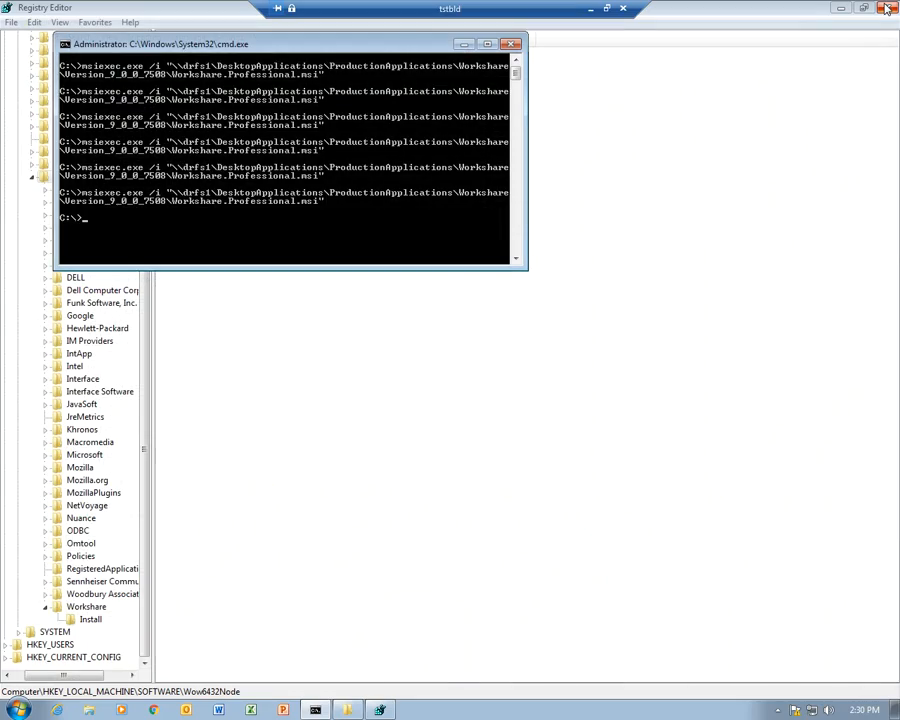